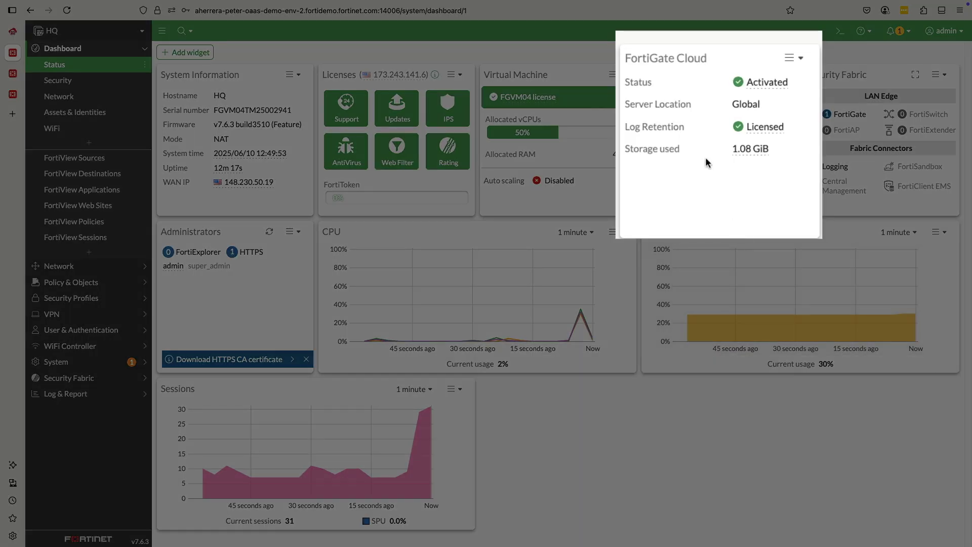
# - Expand the list of cloud services on the FortiCloud support dashboard
pyautogui.moveTo(749, 133)
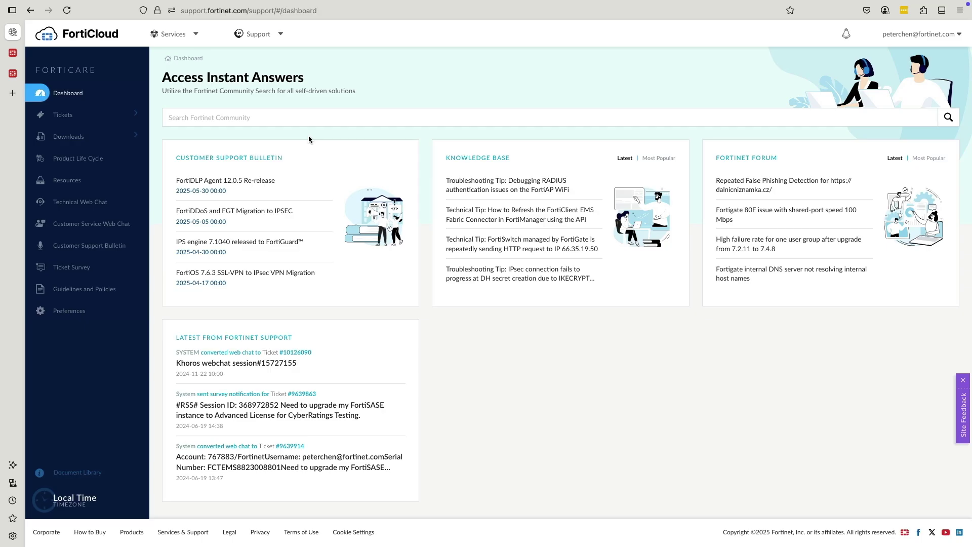
pyautogui.click(195, 35)
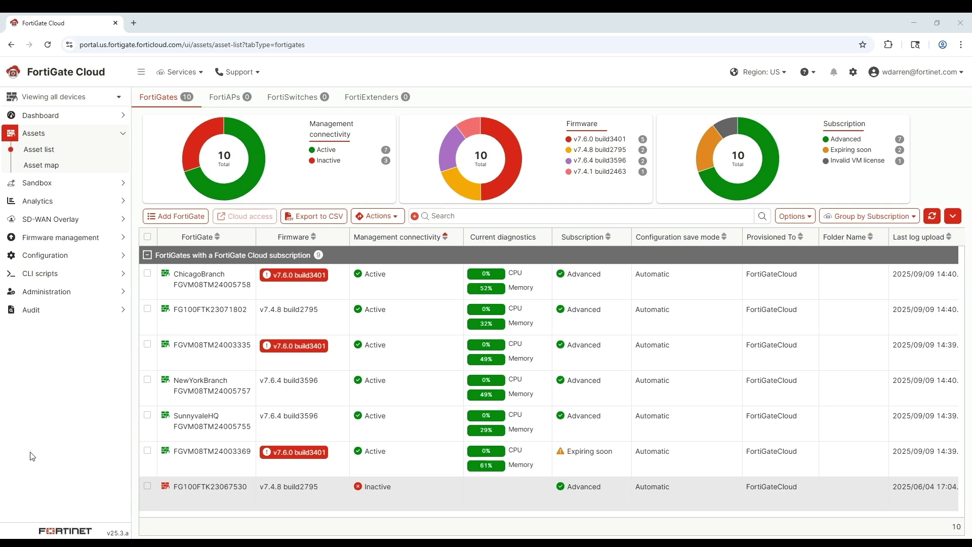
# - Open the SD-WAN Overlay Topology Quick Start showing the eligible FortiGates
pyautogui.click(67, 220)
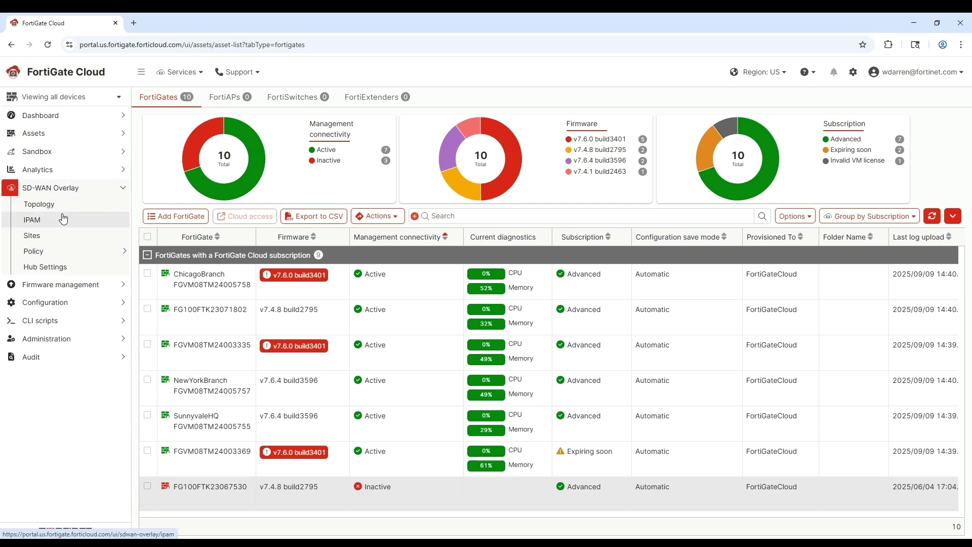
pyautogui.click(60, 206)
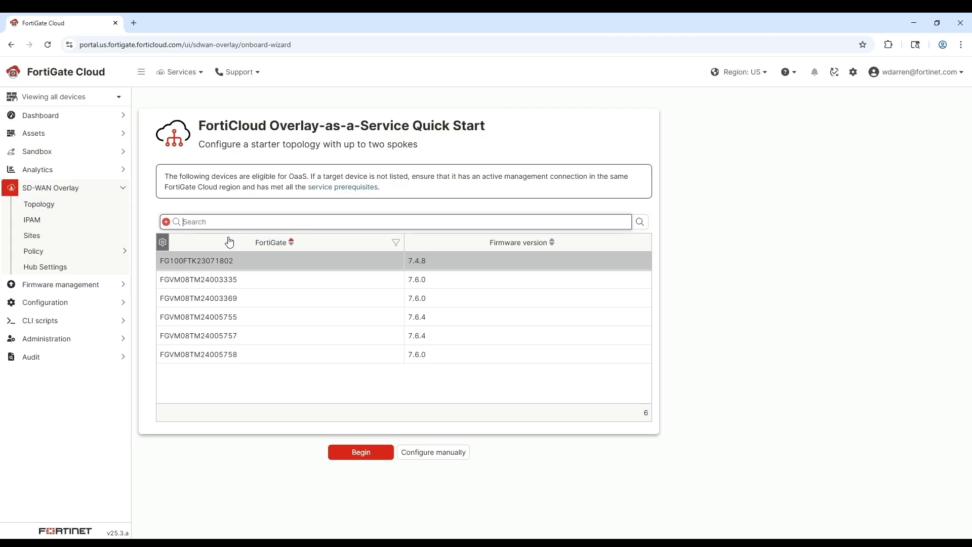
# - Select an eligible FortiGate and begin the overlay wizard at the hub configuration step
pyautogui.click(254, 301)
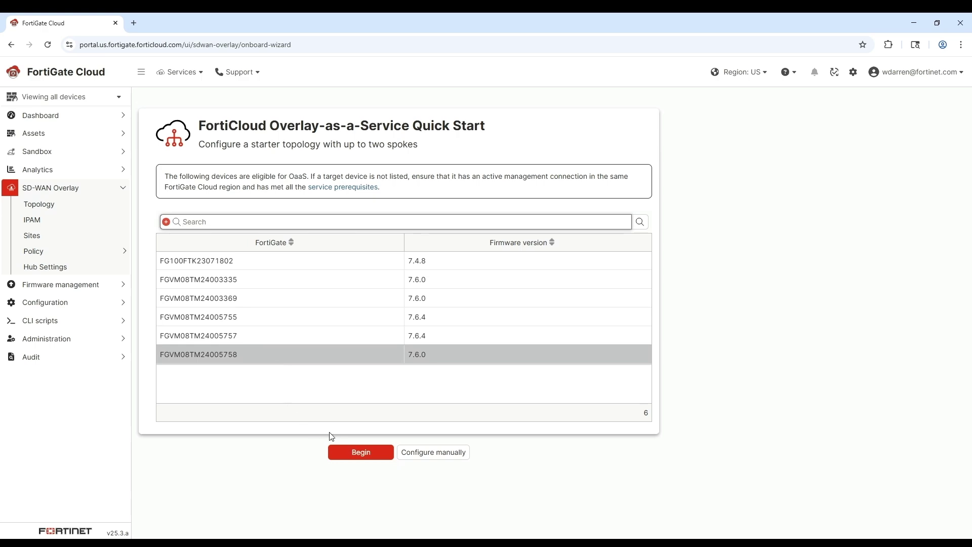
pyautogui.click(355, 451)
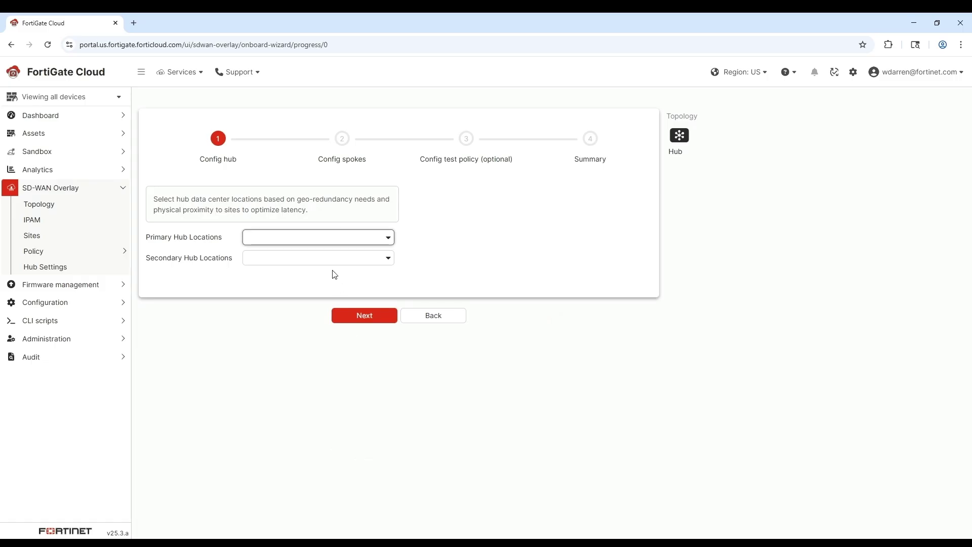
pyautogui.click(323, 241)
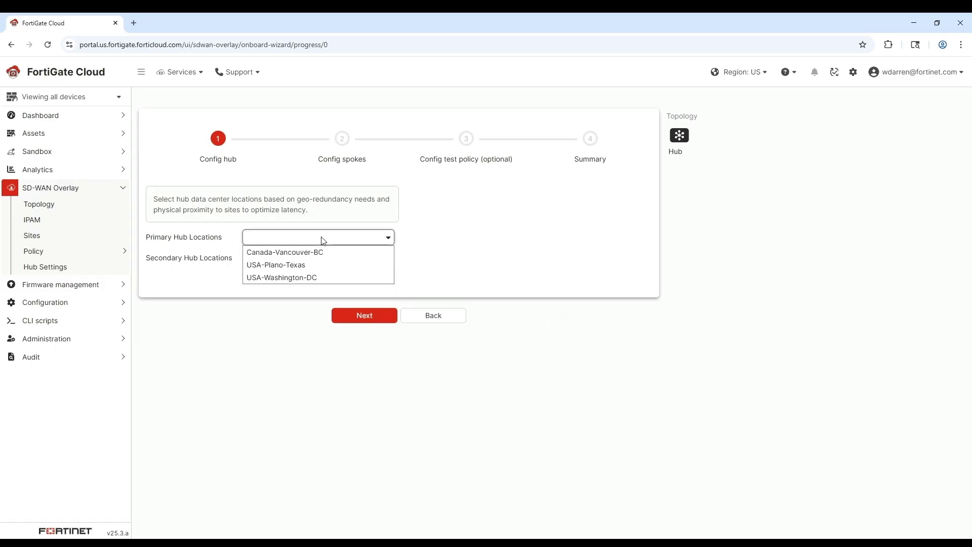
# - Use USA-Plano-Texas as primary hub and Canada-Vancouver-BC as secondary, then continue to spokes
pyautogui.click(313, 266)
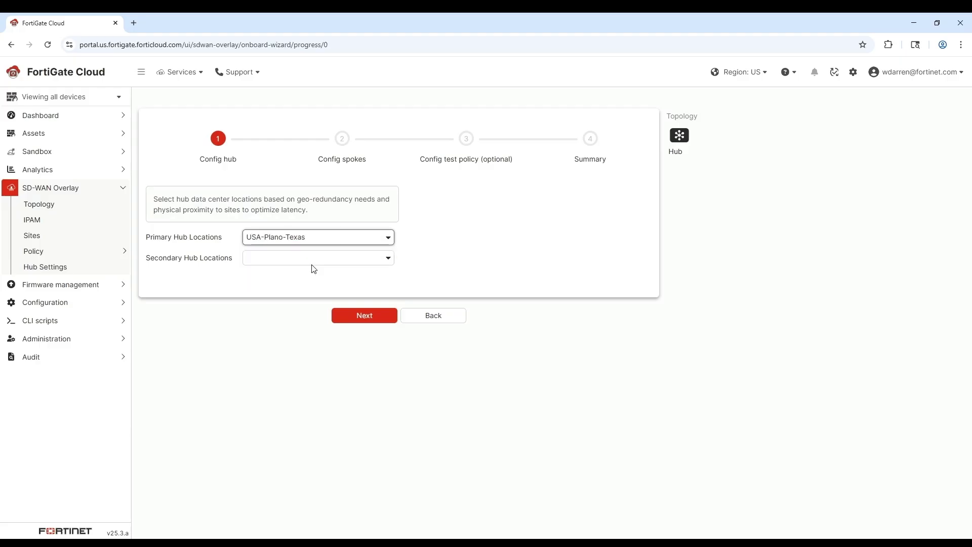
pyautogui.click(315, 263)
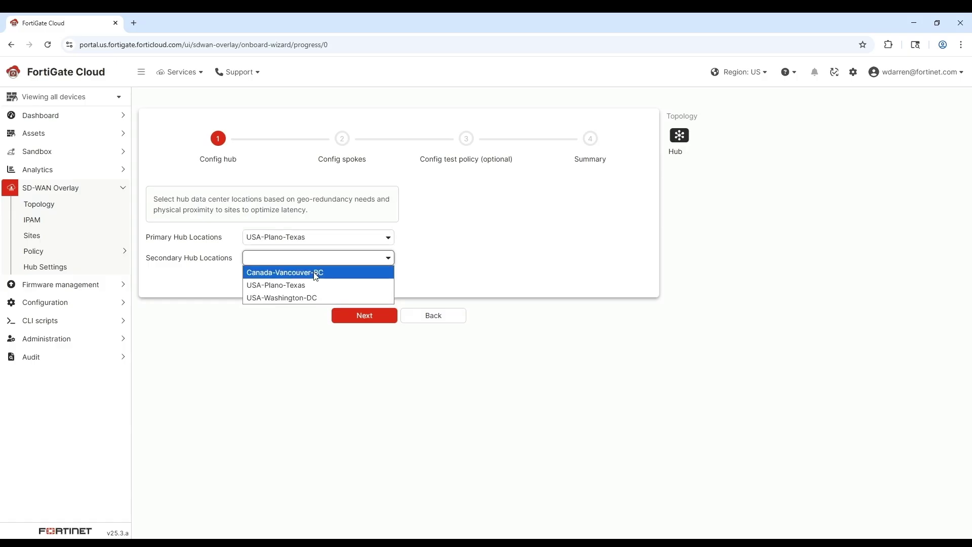
pyautogui.click(316, 273)
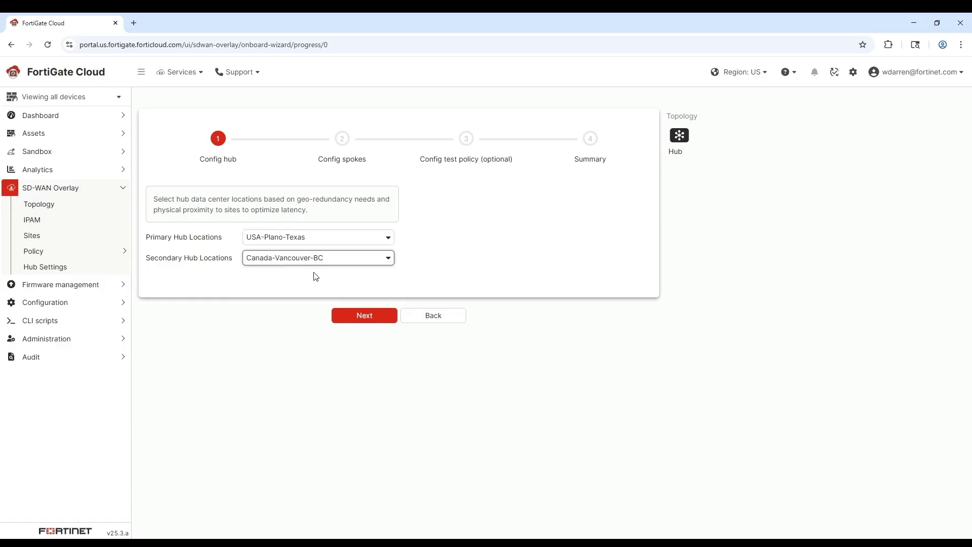
pyautogui.click(370, 317)
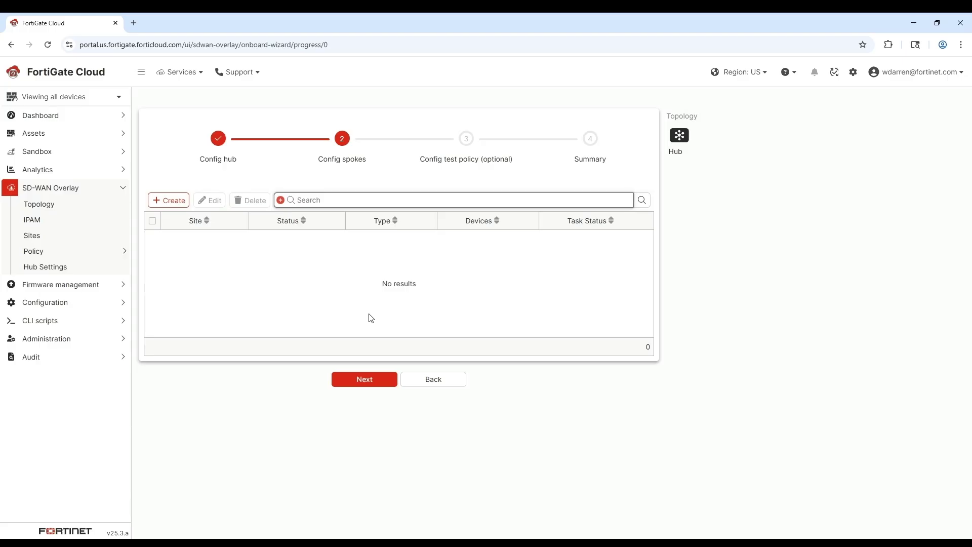
# - Add a branch spoke named 'Sunnyvale HQ' using the SunnyvaleHQ FortiGate
pyautogui.click(181, 204)
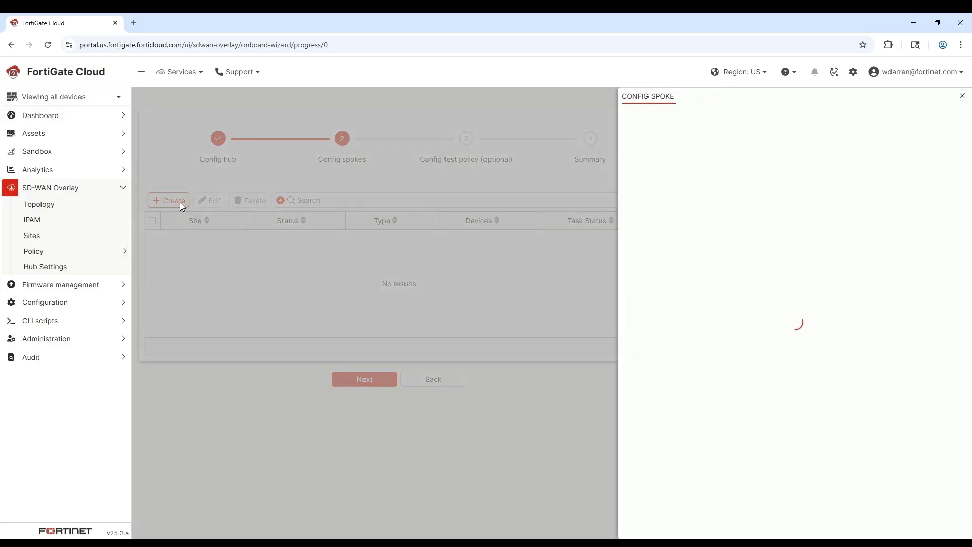
pyautogui.click(808, 149)
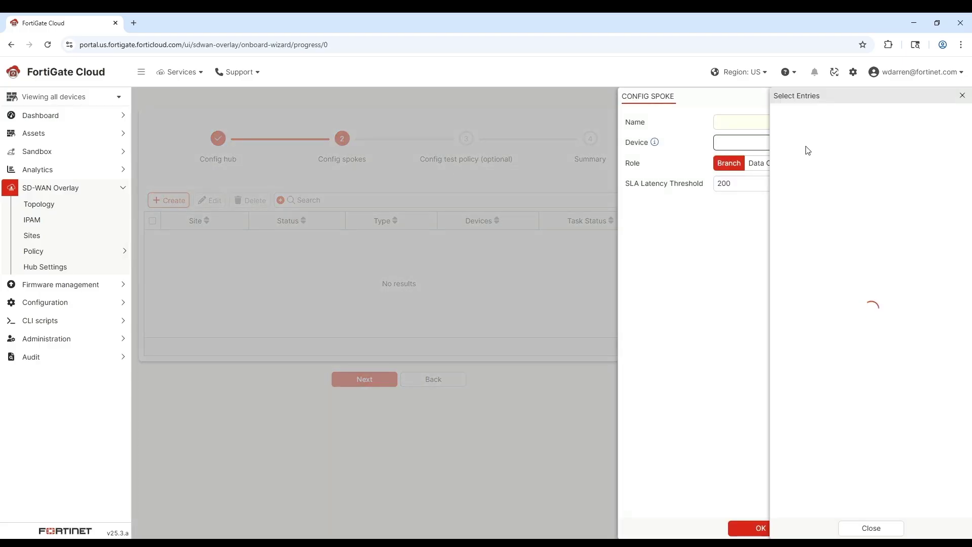
pyautogui.click(815, 187)
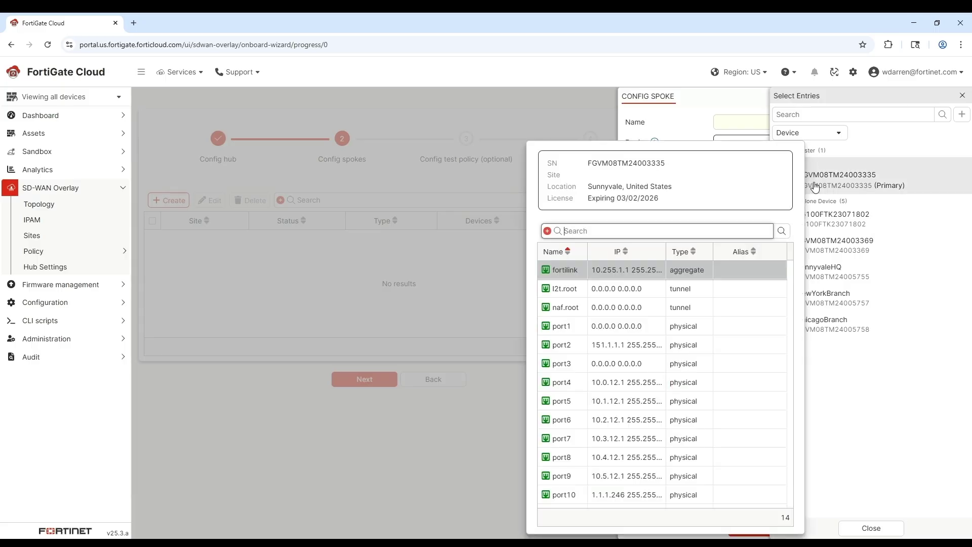
pyautogui.click(874, 277)
pyautogui.click(872, 528)
pyautogui.click(852, 122)
pyautogui.write('S')
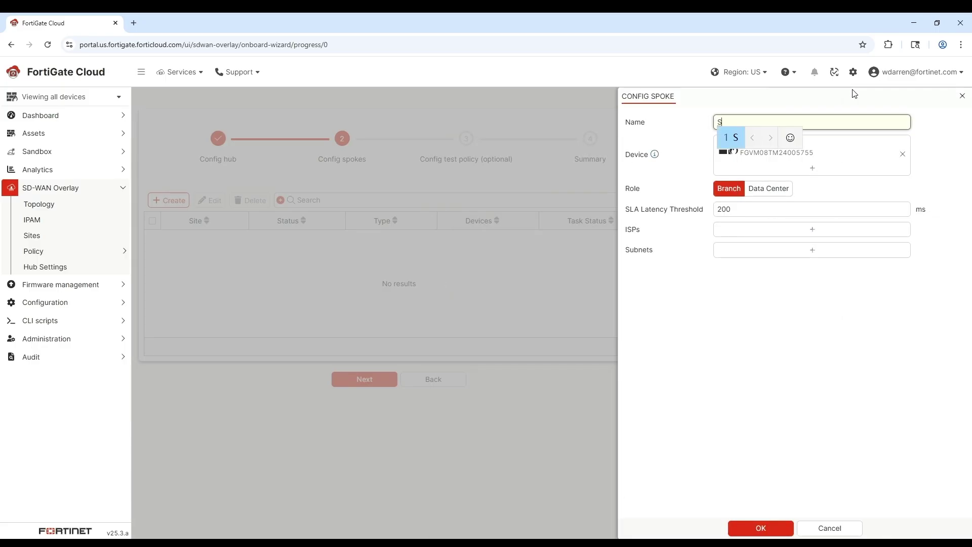
pyautogui.write('unnyvale HQ')
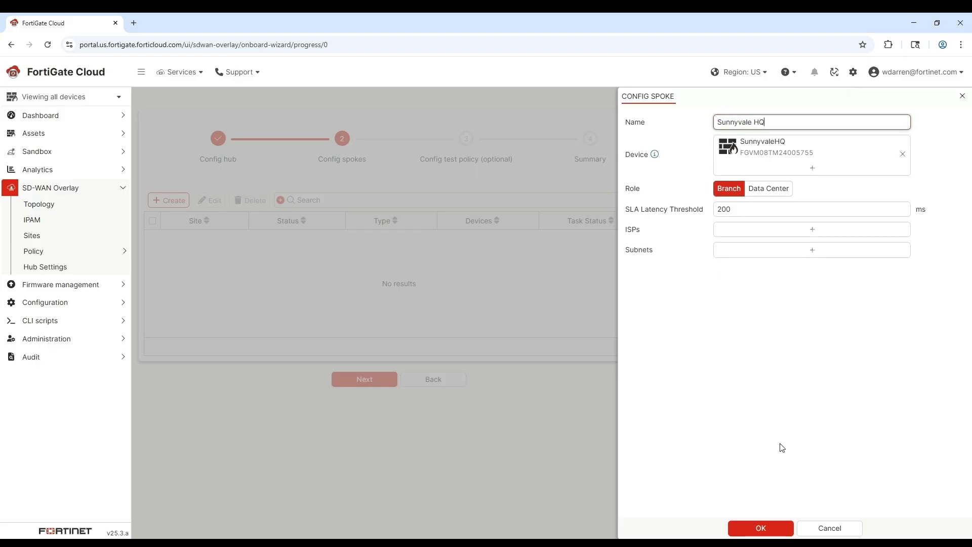
pyautogui.click(778, 528)
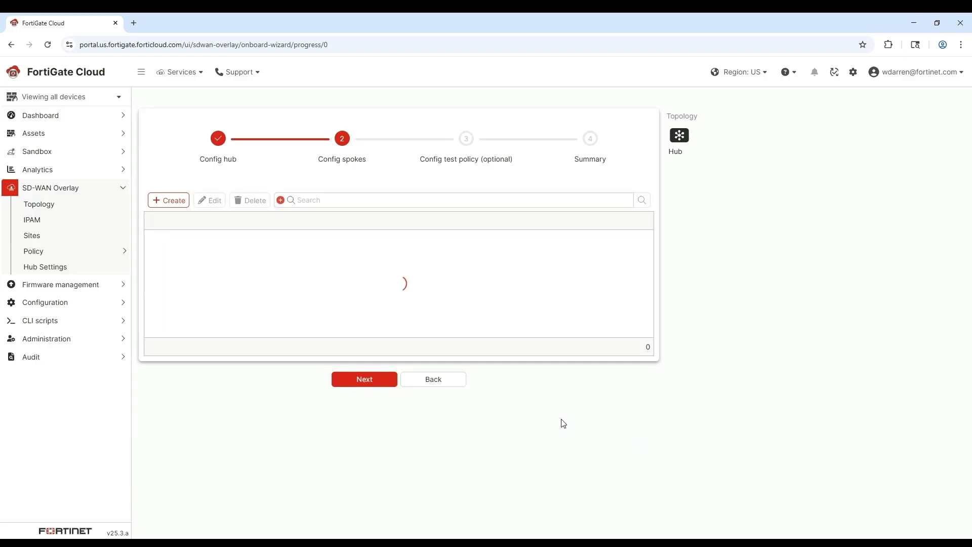
pyautogui.click(168, 200)
# - Add a spoke named 'New York Branch' using the NewYorkBranch FortiGate
pyautogui.click(828, 147)
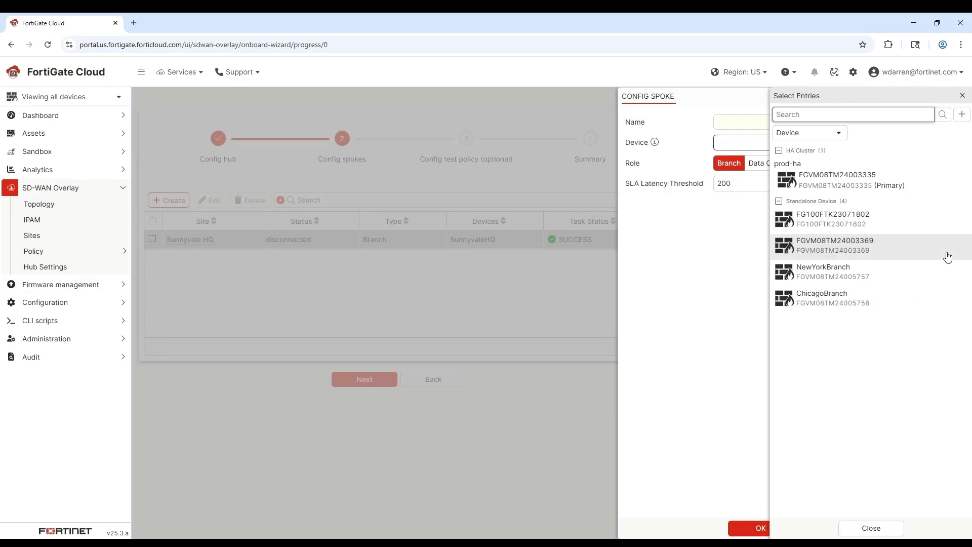
pyautogui.click(892, 274)
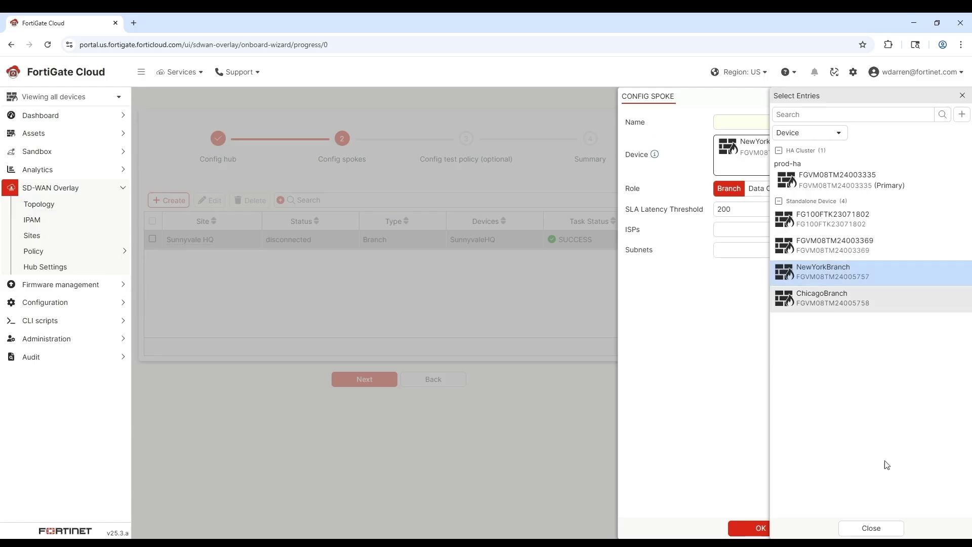
pyautogui.click(893, 534)
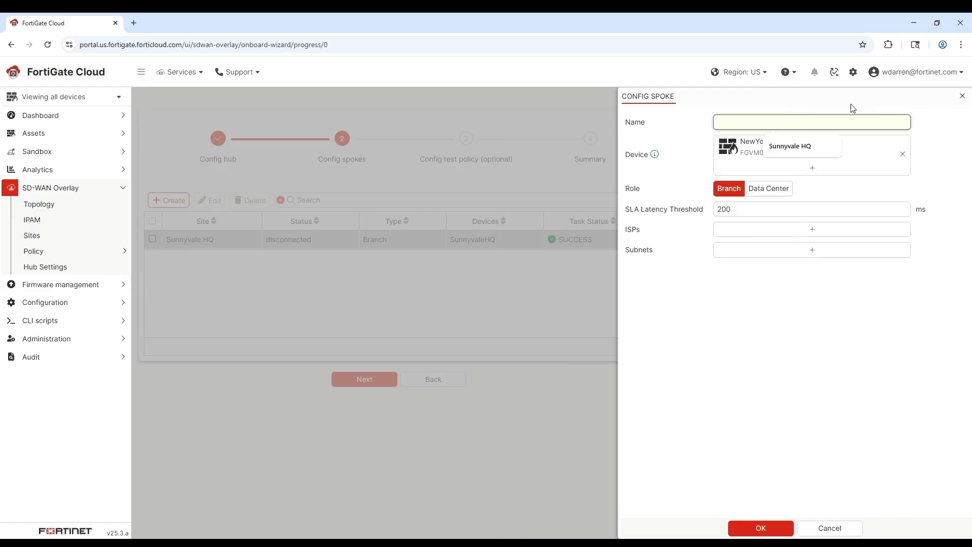
pyautogui.write('New York Branch')
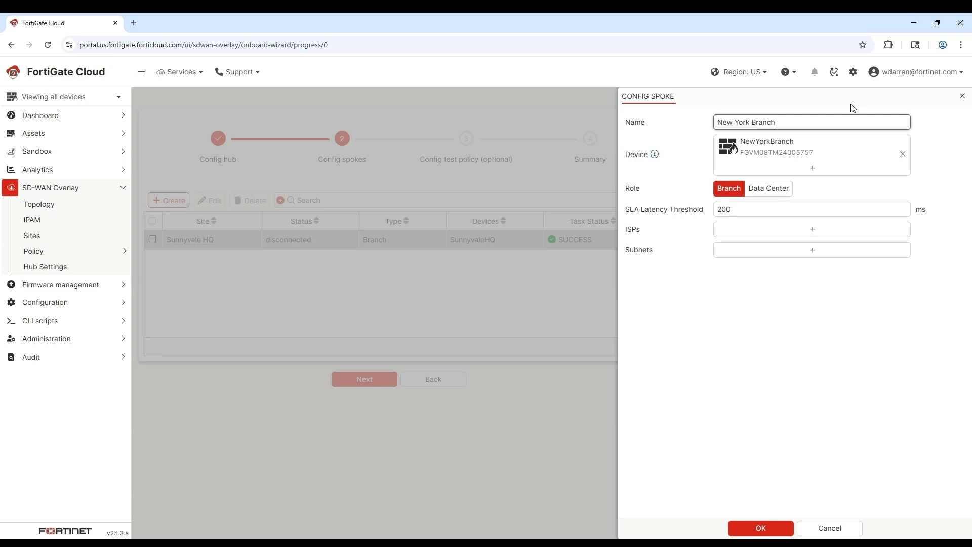
pyautogui.click(776, 529)
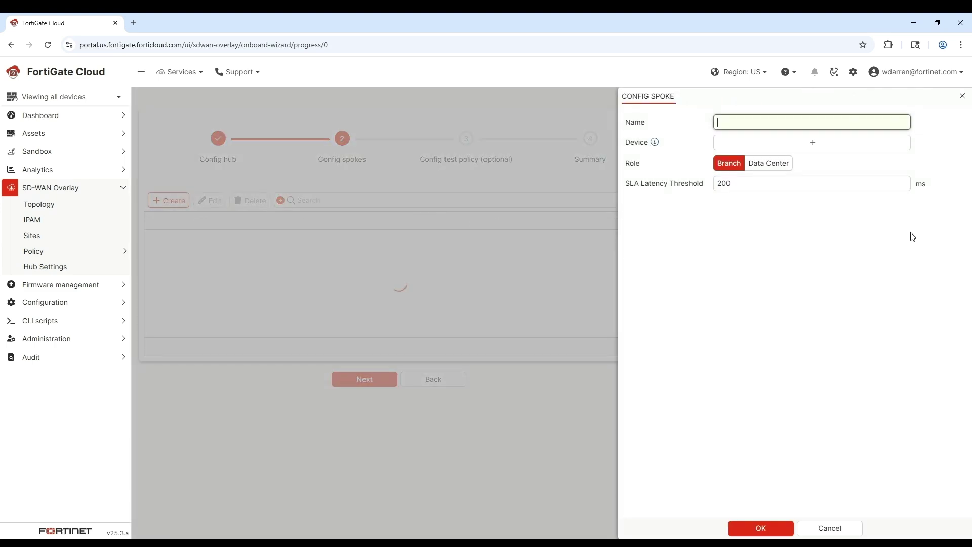
# - Add a spoke named 'Chicago Branch' using the ChicagoBranch FortiGate
pyautogui.click(861, 142)
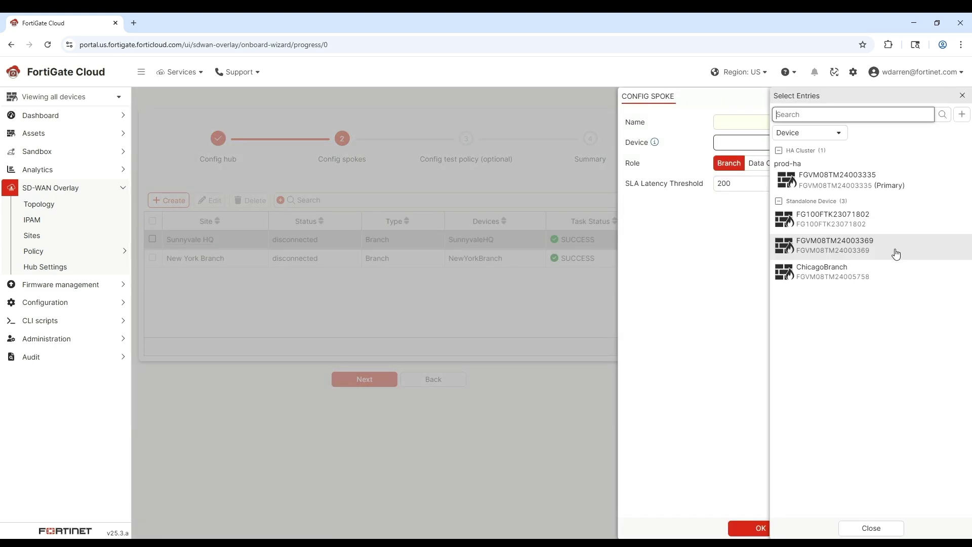
pyautogui.click(875, 272)
pyautogui.click(871, 528)
pyautogui.click(845, 123)
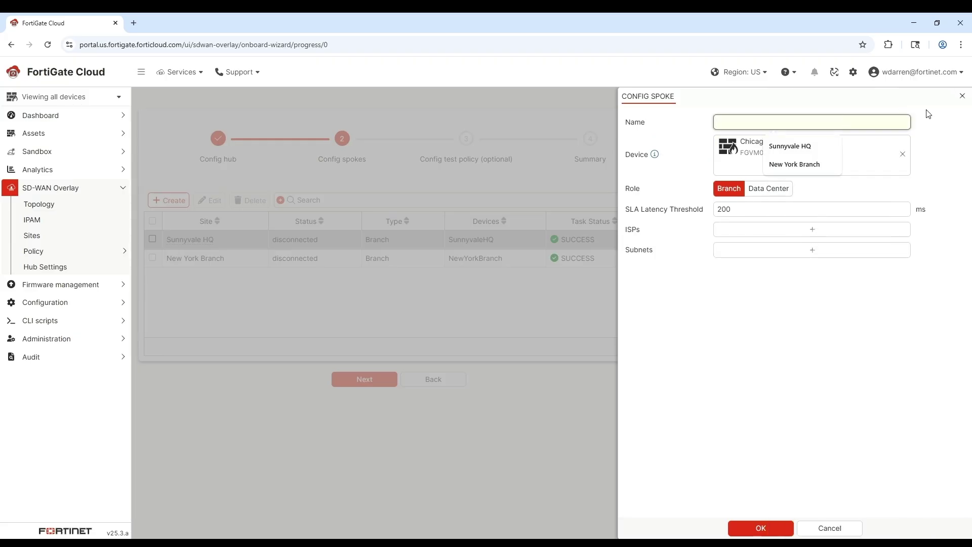
pyautogui.write('Chicago Branch')
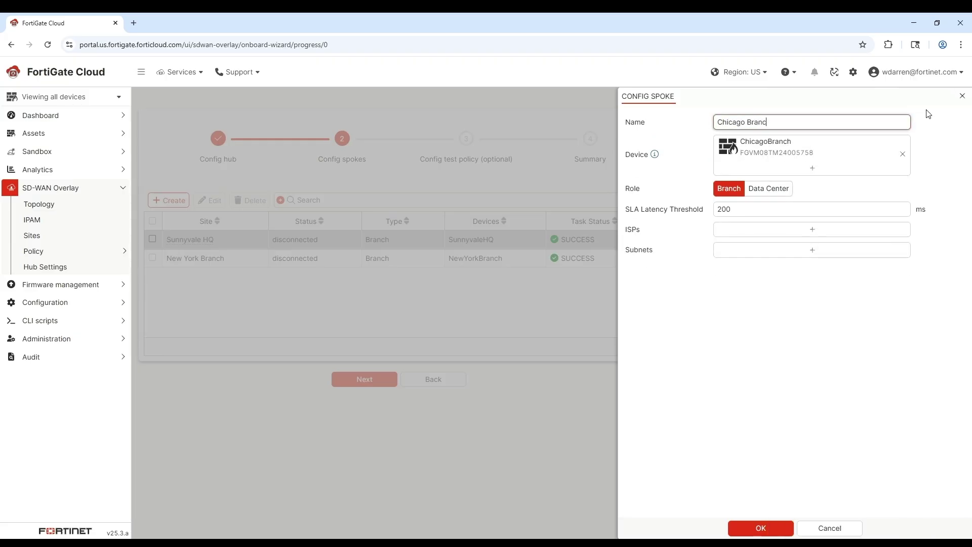
pyautogui.click(889, 341)
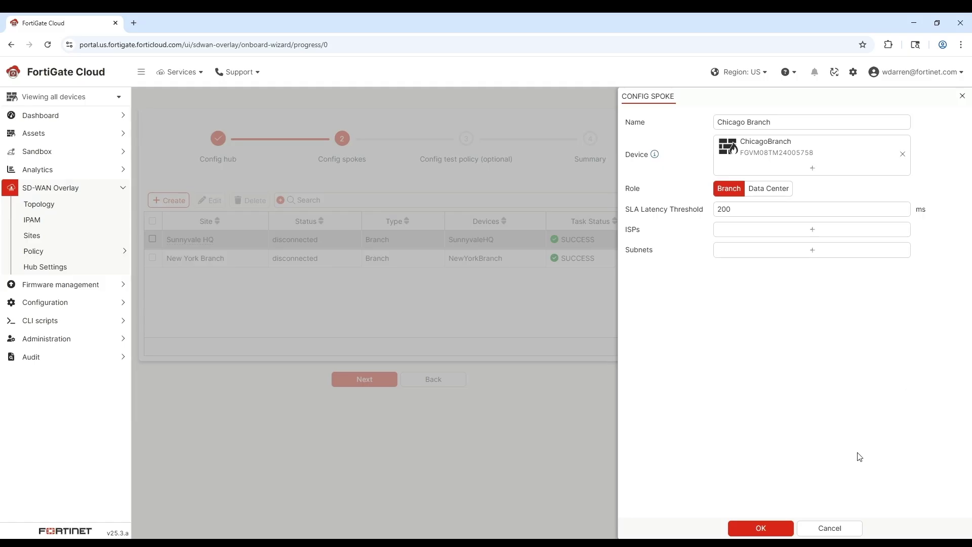
pyautogui.click(775, 529)
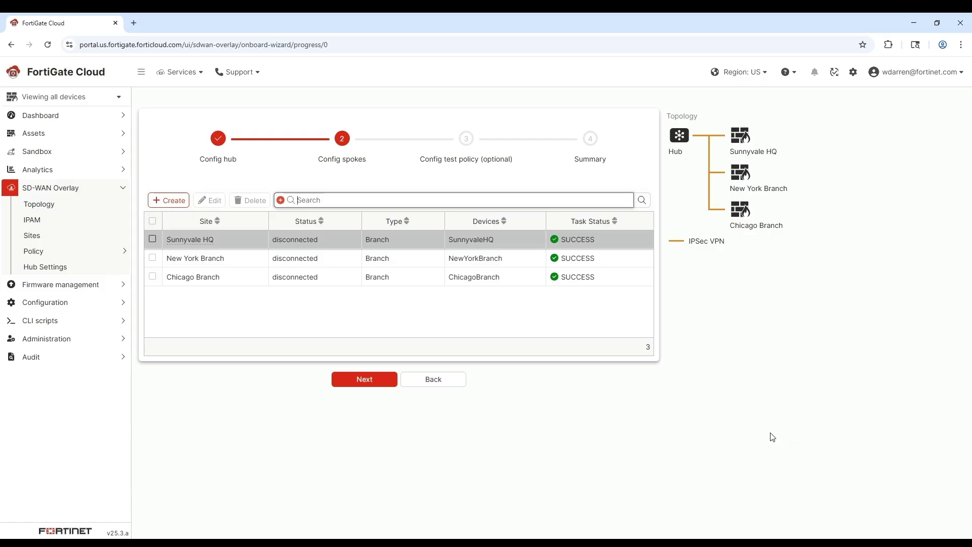
# - Edit the Sunnyvale HQ spoke and open its ISP selection list
pyautogui.click(232, 260)
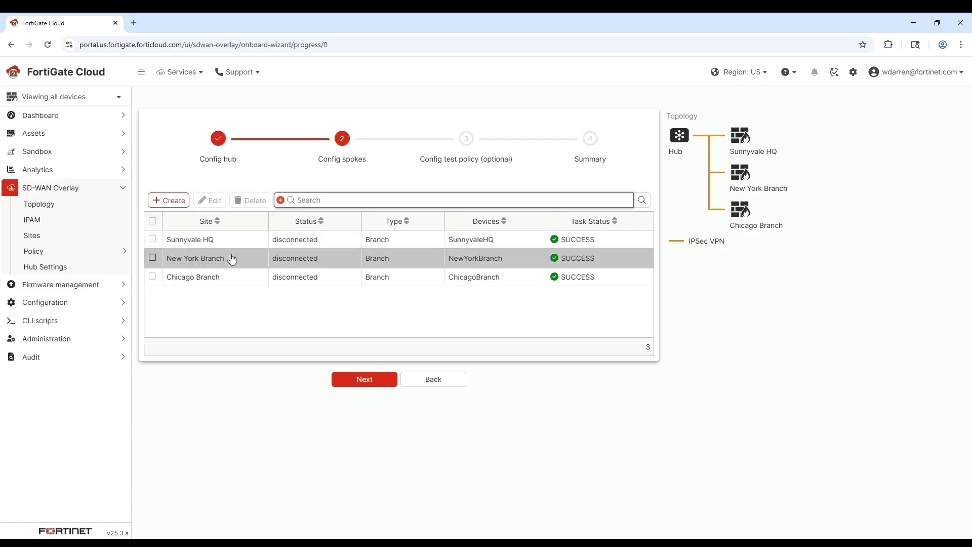
pyautogui.click(228, 241)
pyautogui.click(213, 199)
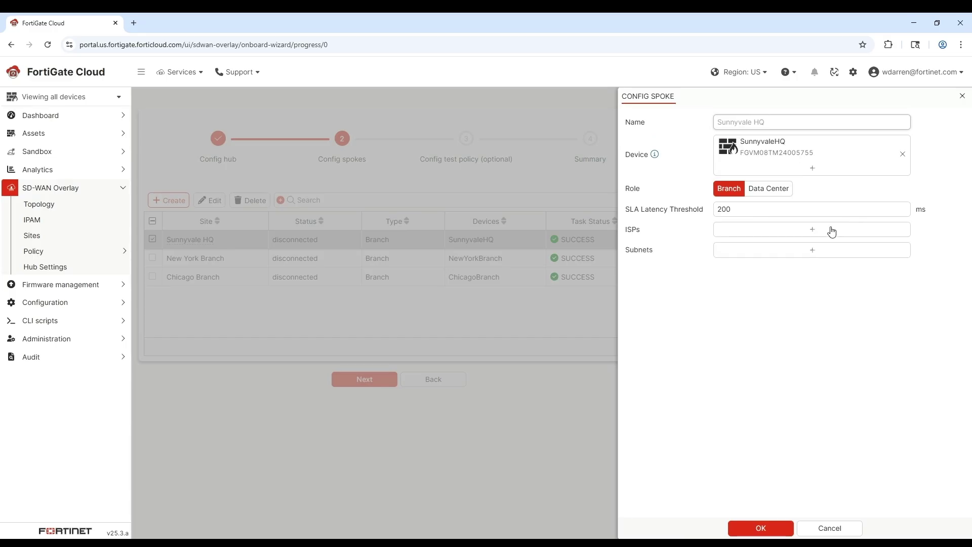
pyautogui.click(832, 231)
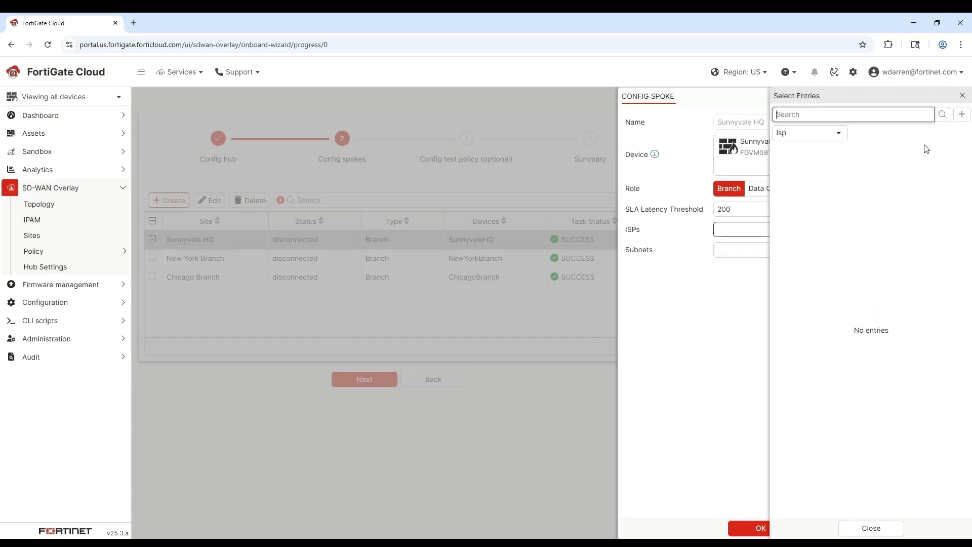
# - Create ISP1 on port1 with cost 5 and select it for the spoke
pyautogui.click(961, 114)
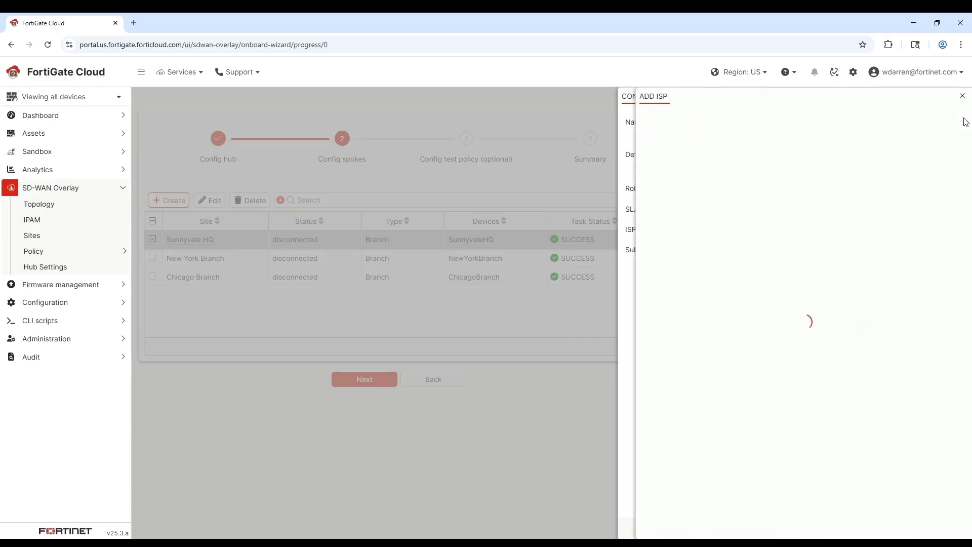
pyautogui.click(798, 166)
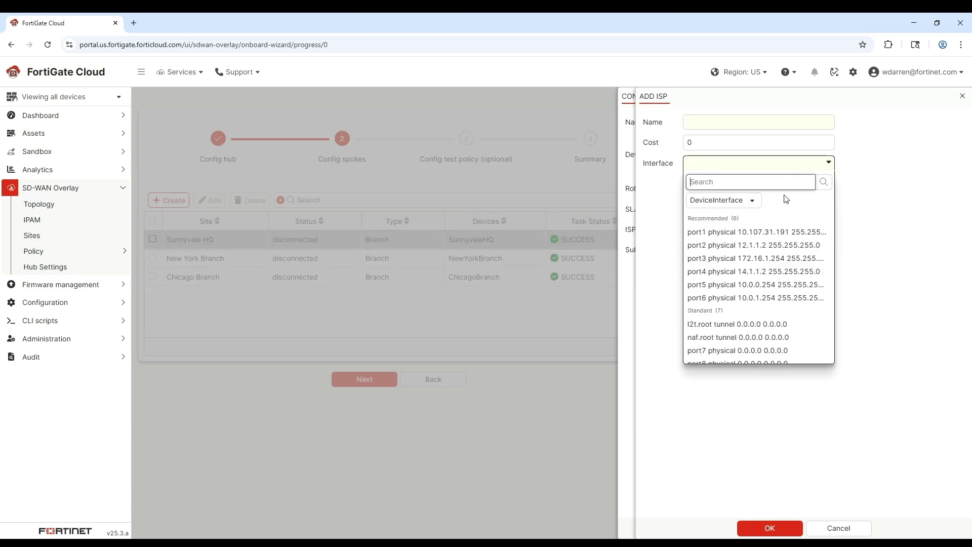
pyautogui.click(775, 232)
pyautogui.click(745, 125)
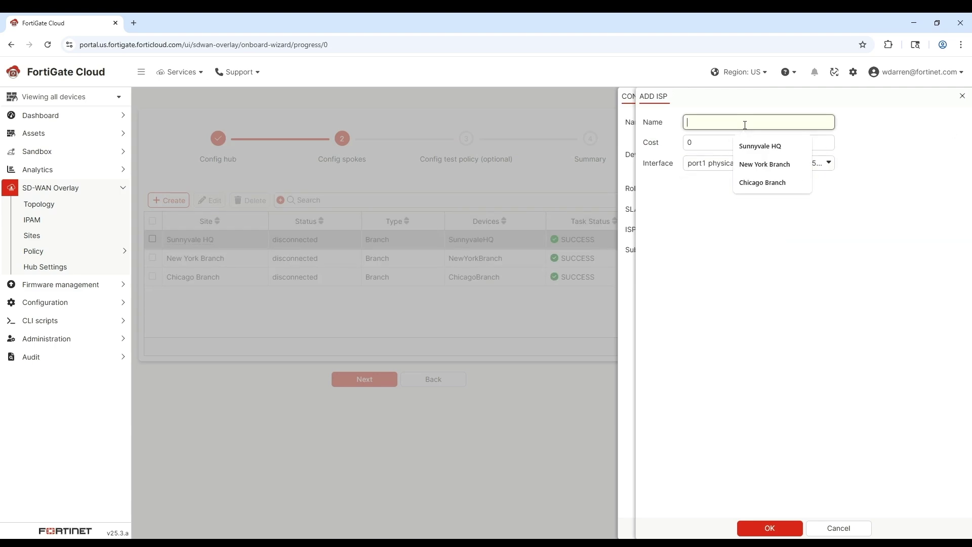
pyautogui.write('ISP1')
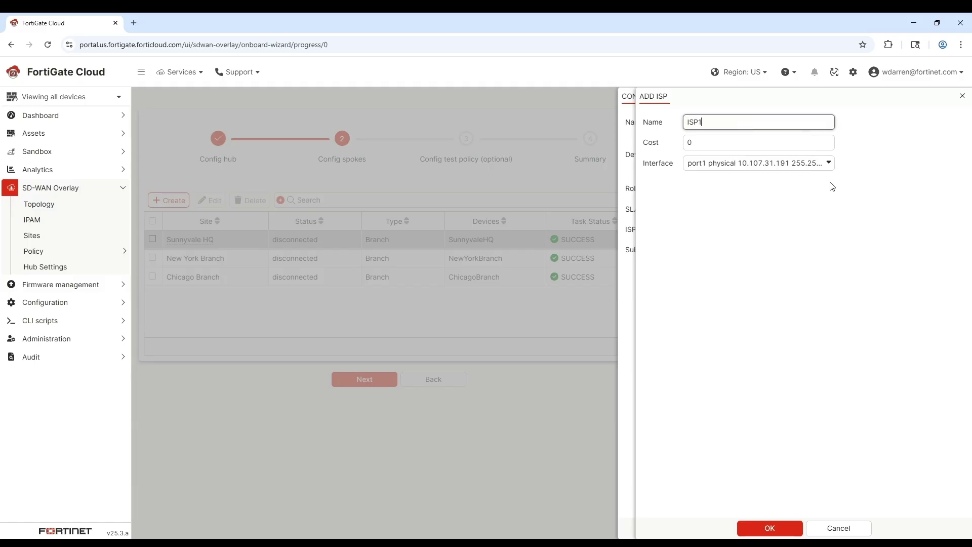
pyautogui.press('Tab')
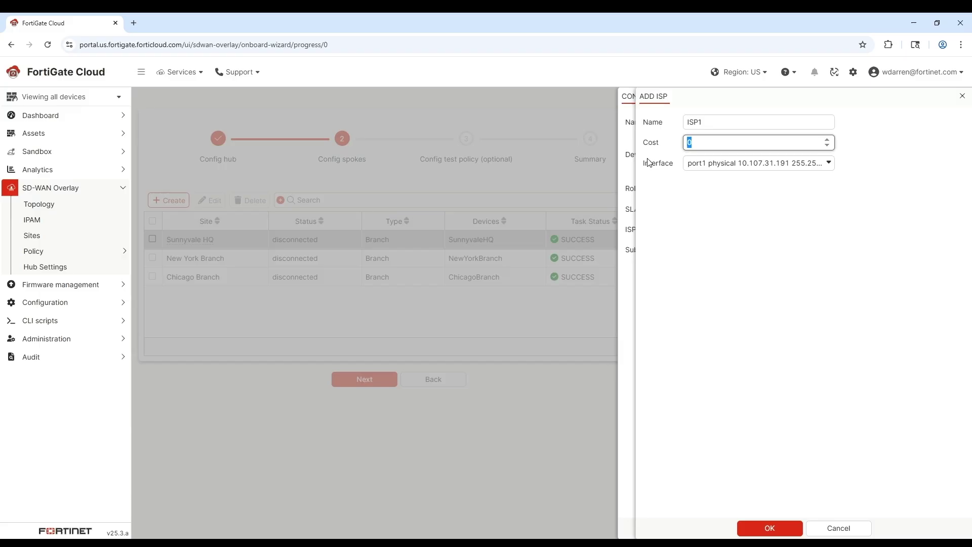
pyautogui.write('5')
pyautogui.click(772, 529)
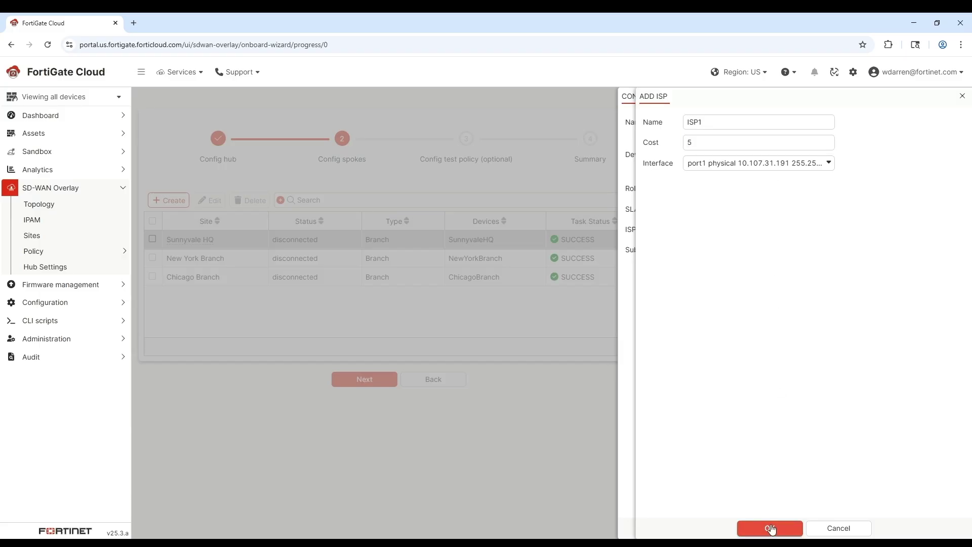
pyautogui.click(469, 324)
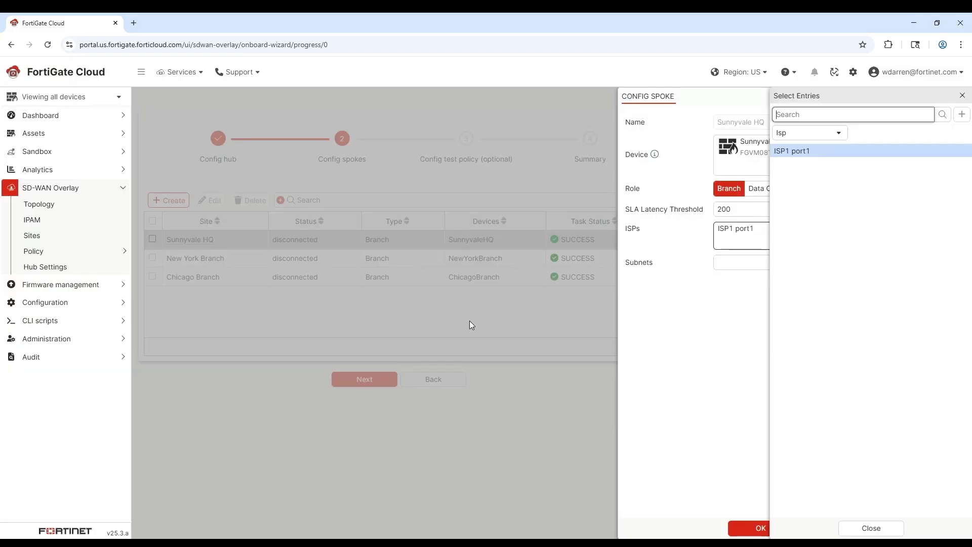
# - Create ISP2 on port2 with cost 10 and select it for the spoke
pyautogui.click(961, 114)
pyautogui.click(779, 164)
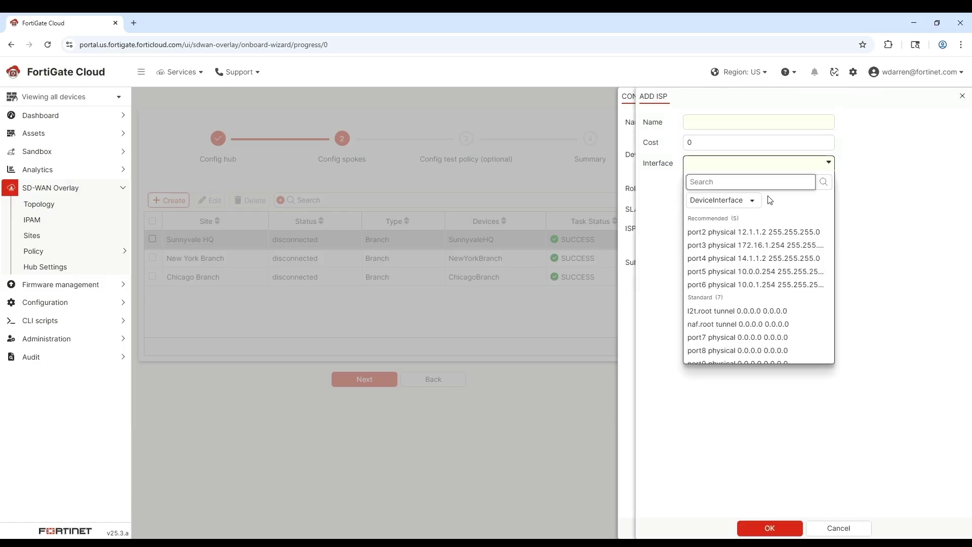
pyautogui.click(770, 232)
pyautogui.click(751, 129)
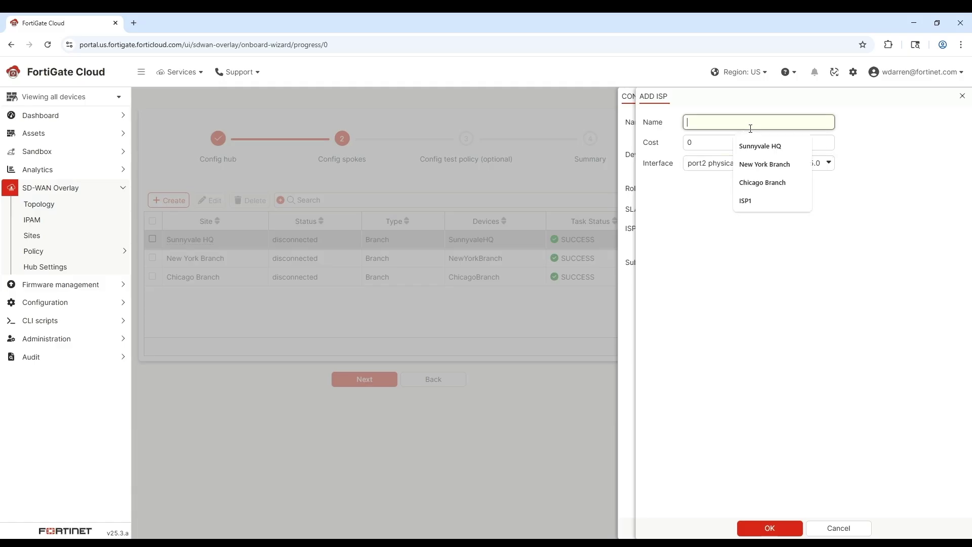
pyautogui.write('ISP')
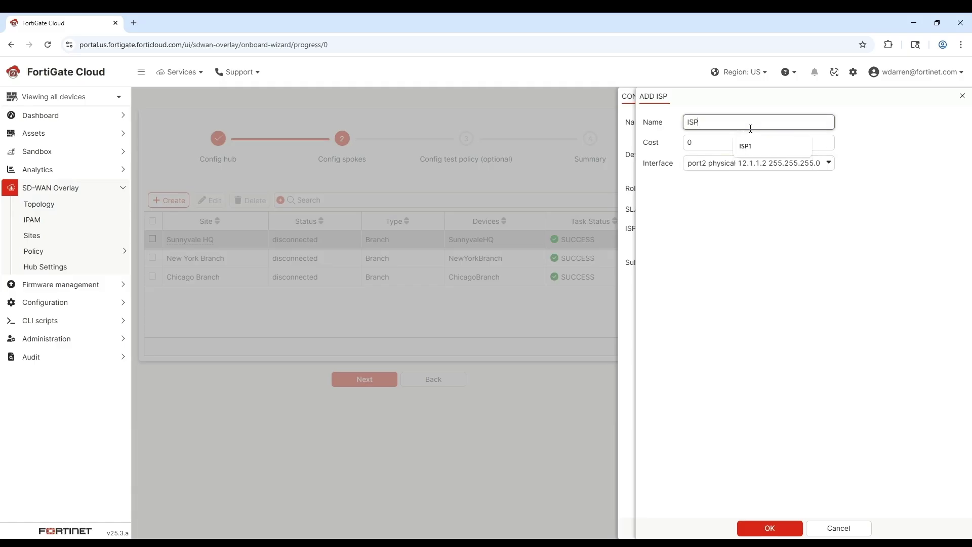
pyautogui.write('2')
pyautogui.press('Tab')
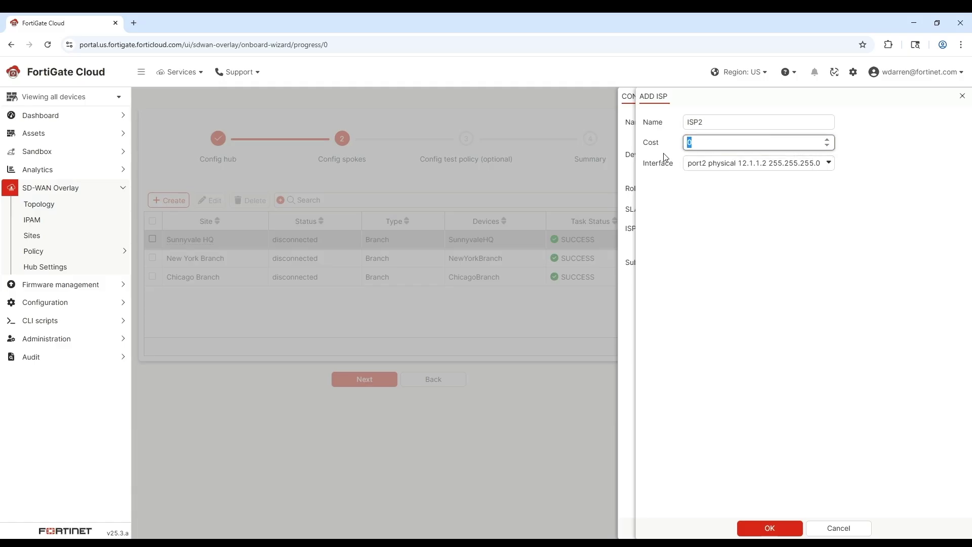
pyautogui.write('10')
pyautogui.click(771, 526)
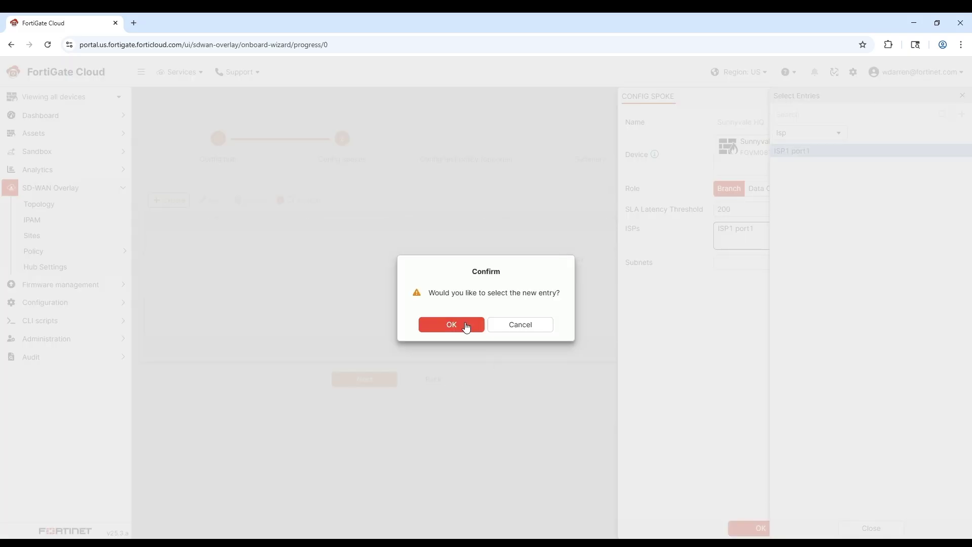
pyautogui.click(468, 325)
pyautogui.click(866, 529)
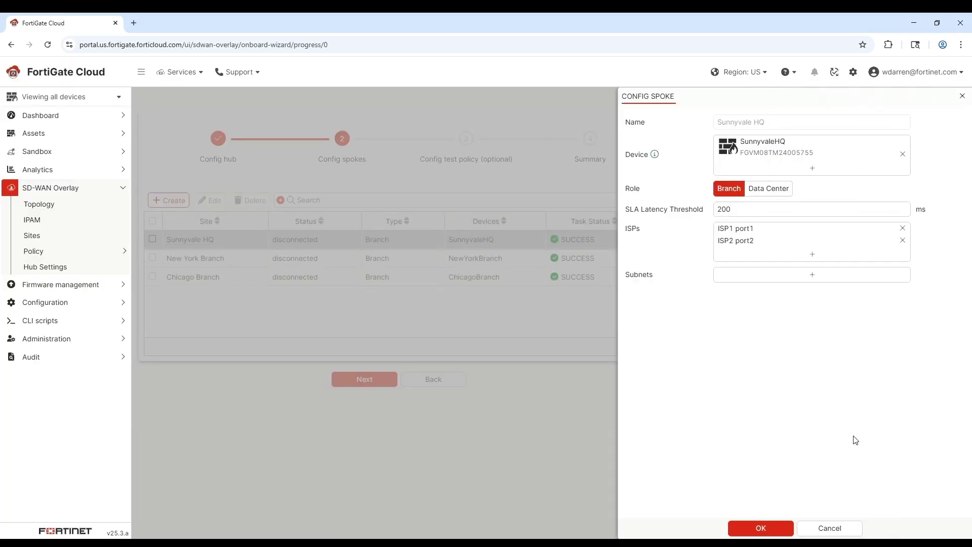
# - Create and select a LAN subnet on port3, then save the Sunnyvale HQ spoke
pyautogui.click(814, 281)
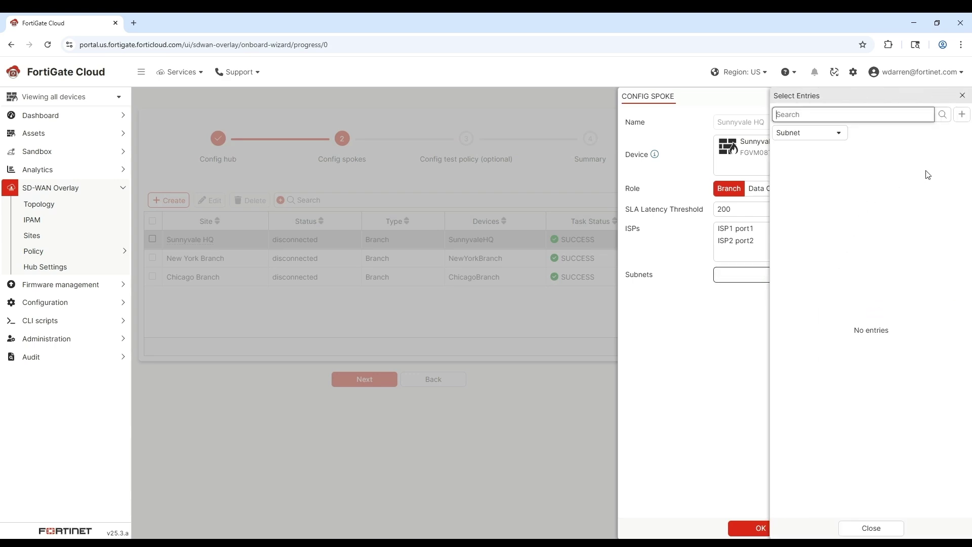
pyautogui.click(961, 115)
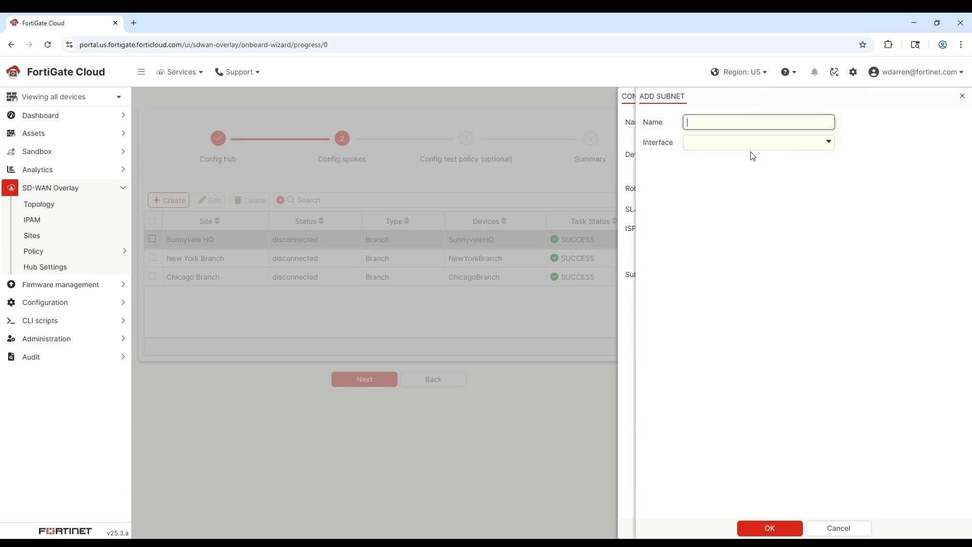
pyautogui.click(749, 147)
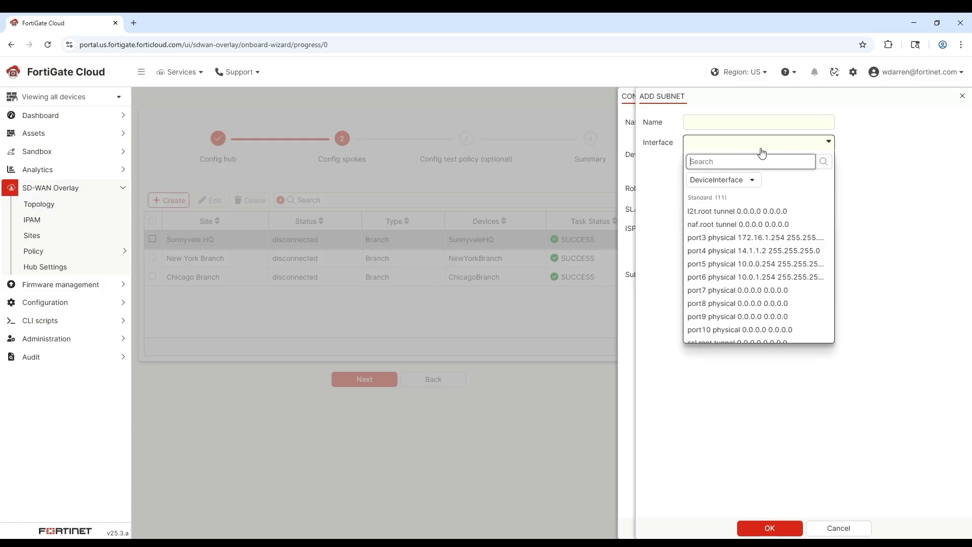
pyautogui.click(771, 238)
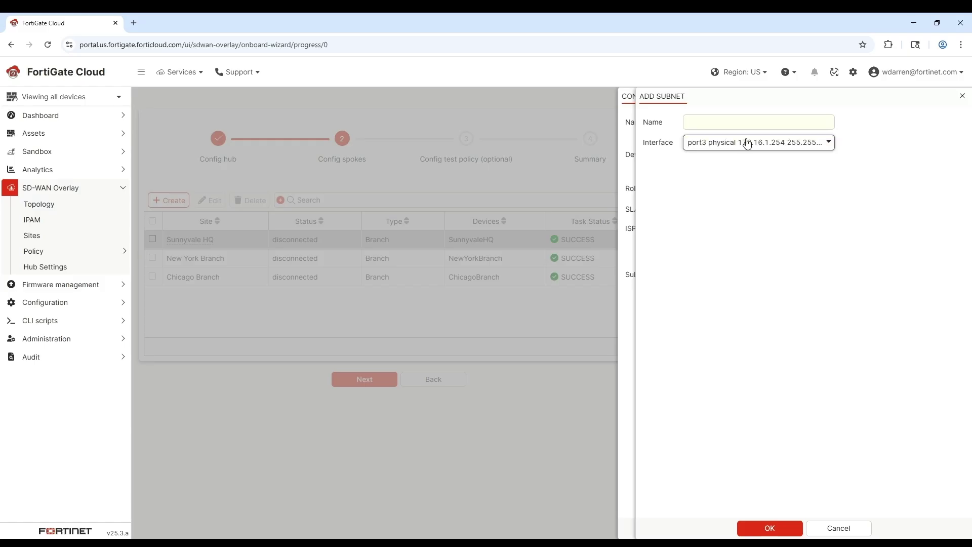
pyautogui.click(746, 123)
pyautogui.write('LAN')
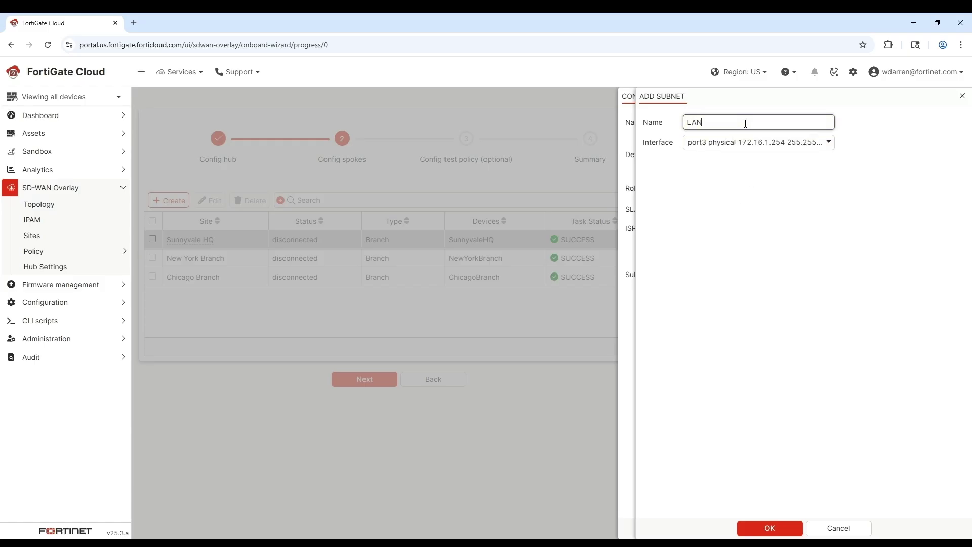
pyautogui.click(764, 527)
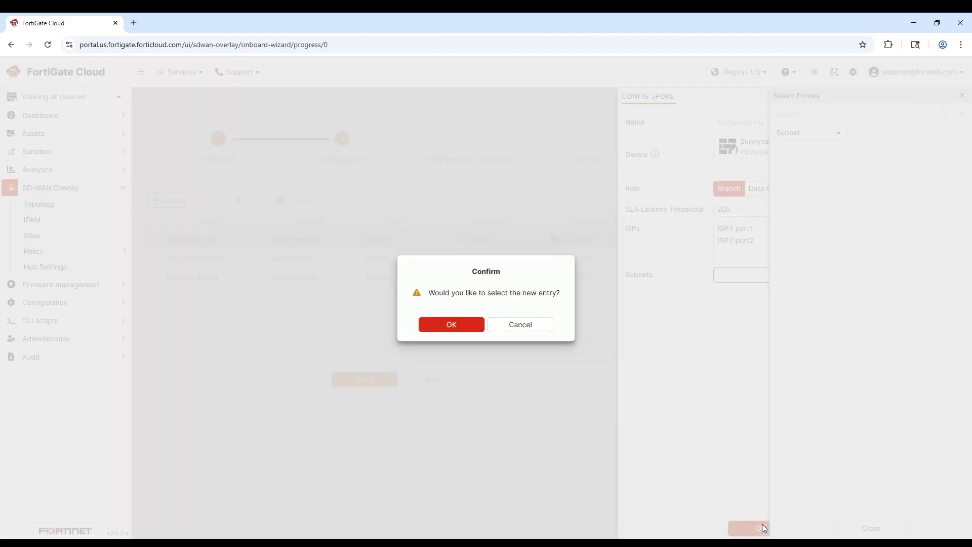
pyautogui.click(468, 329)
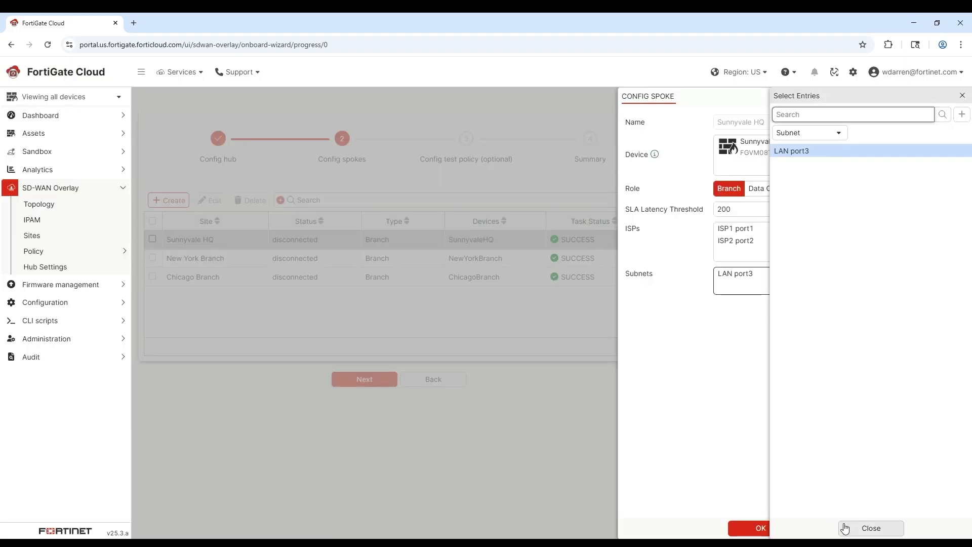
pyautogui.click(861, 528)
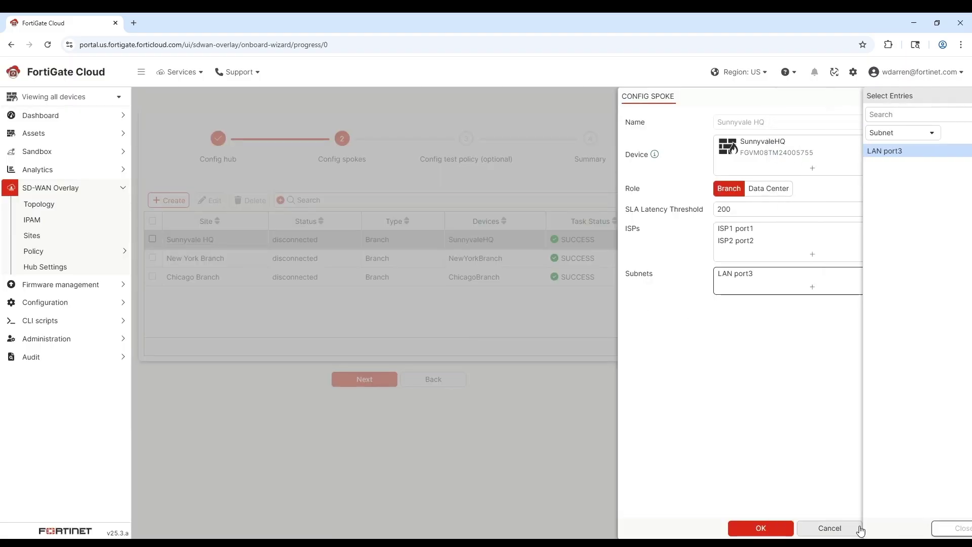
pyautogui.click(765, 529)
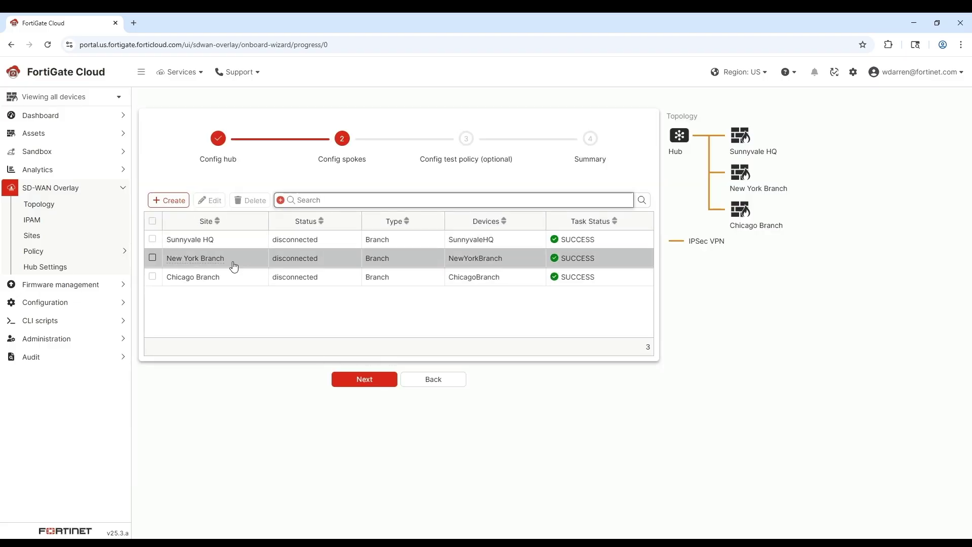
# - Set a test policy from Sunnyvale HQ LAN port3 172.16.1.252/30 to New York Branch LAN port3 10.1.1.0/24
pyautogui.click(232, 261)
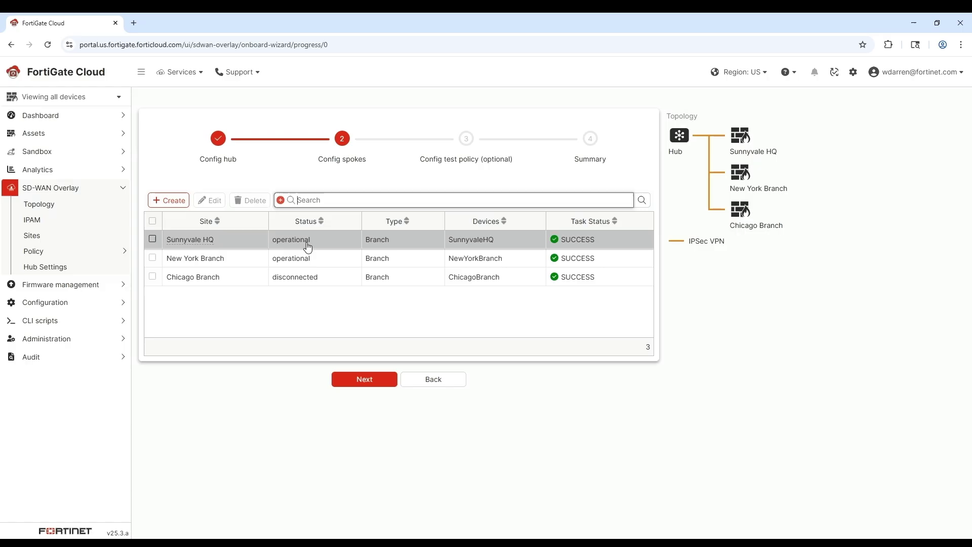
pyautogui.click(369, 381)
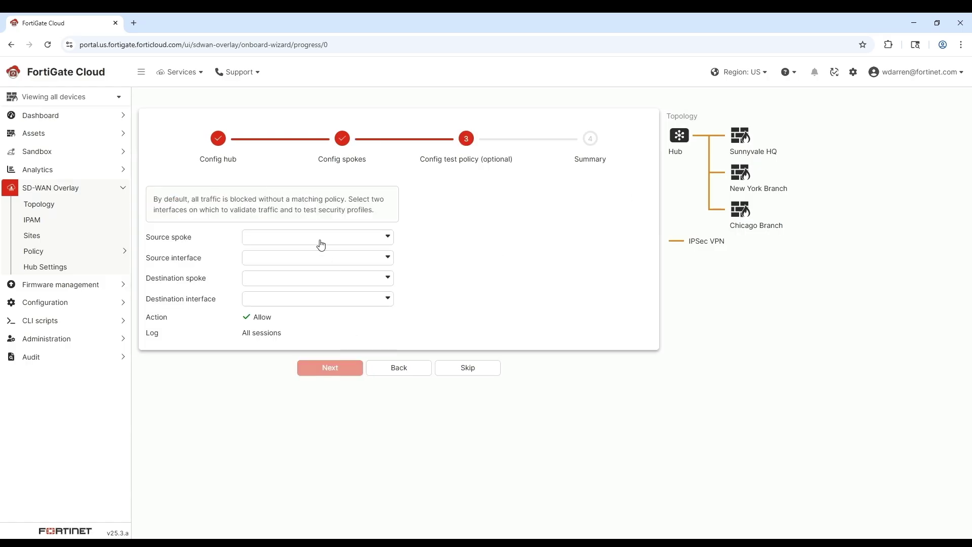
pyautogui.click(288, 245)
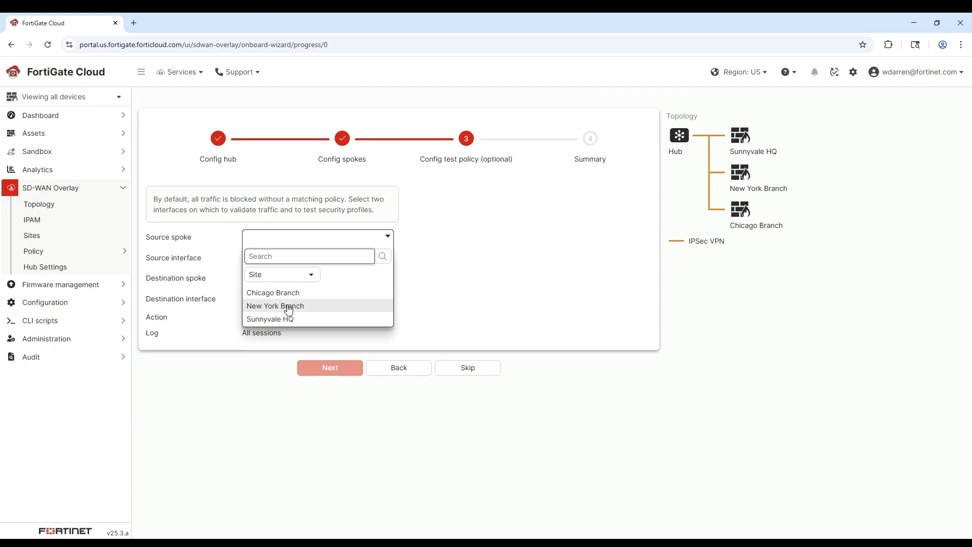
pyautogui.click(288, 318)
pyautogui.click(288, 260)
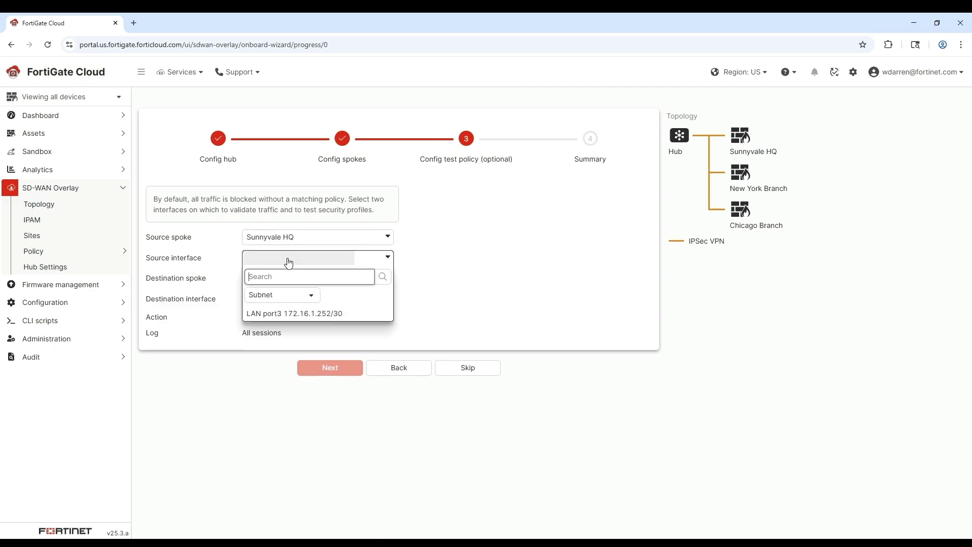
pyautogui.click(289, 313)
pyautogui.click(288, 280)
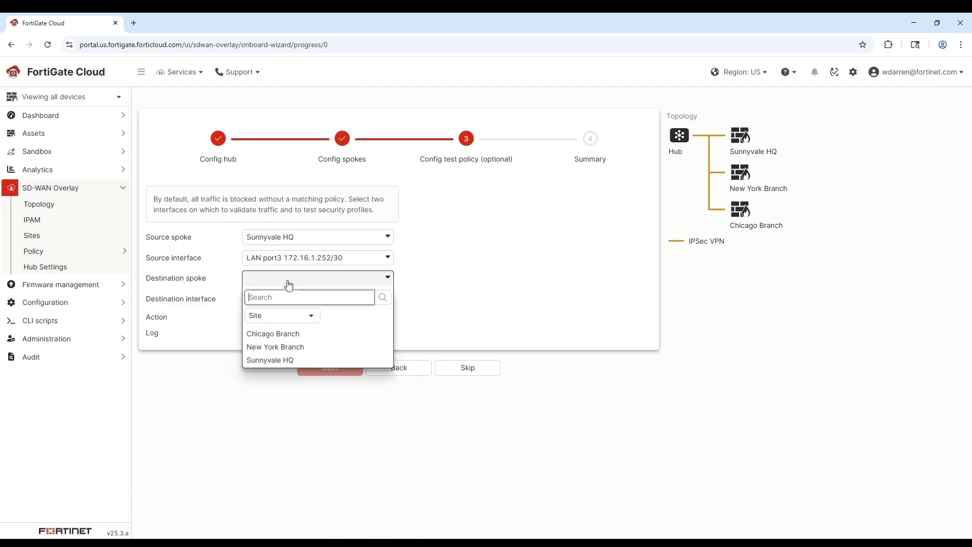
pyautogui.click(287, 347)
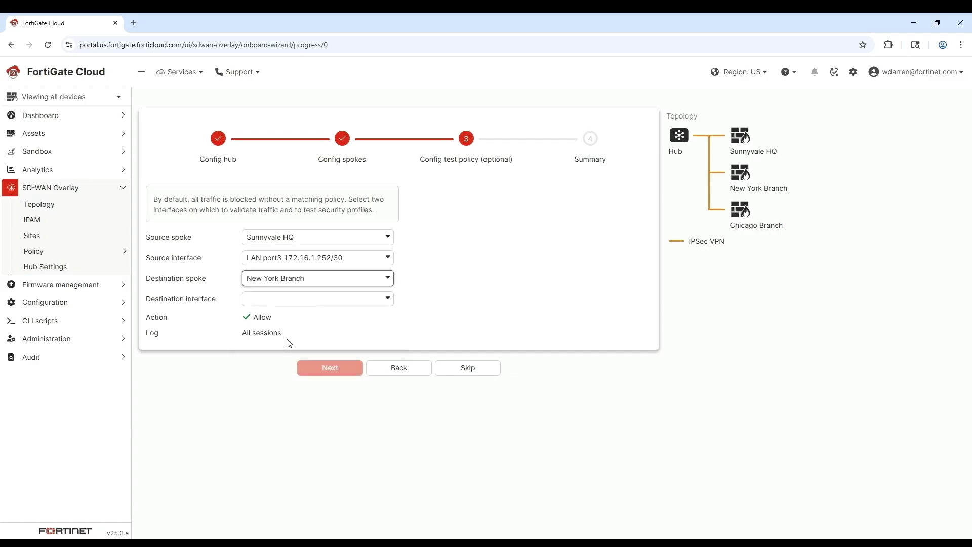
pyautogui.click(293, 301)
pyautogui.click(294, 354)
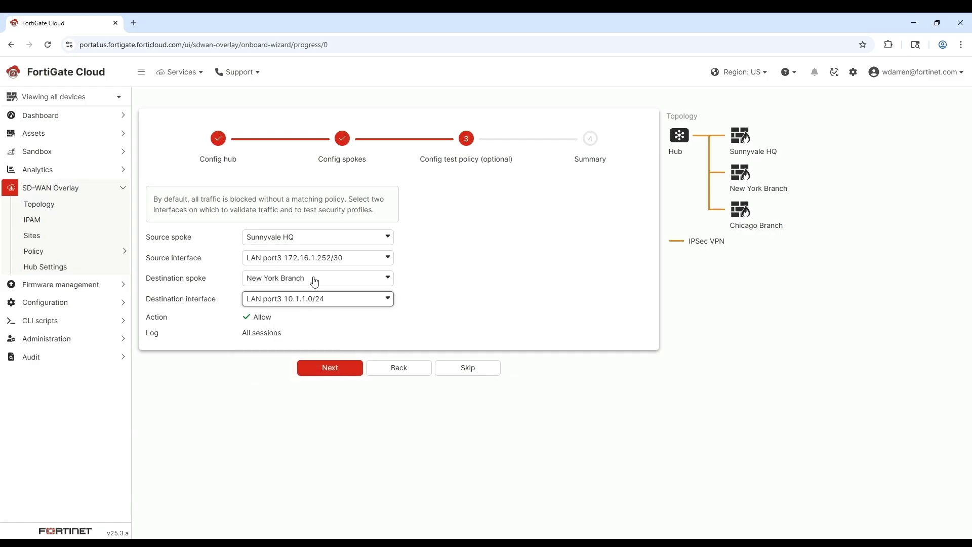
pyautogui.click(342, 375)
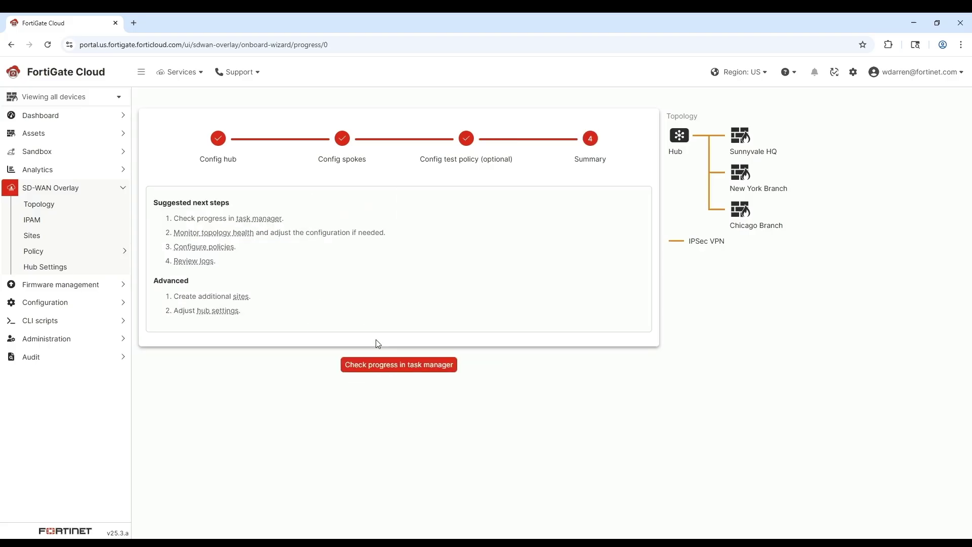
# - Review deployment progress in the Task List, then close it to see the topology
pyautogui.click(394, 372)
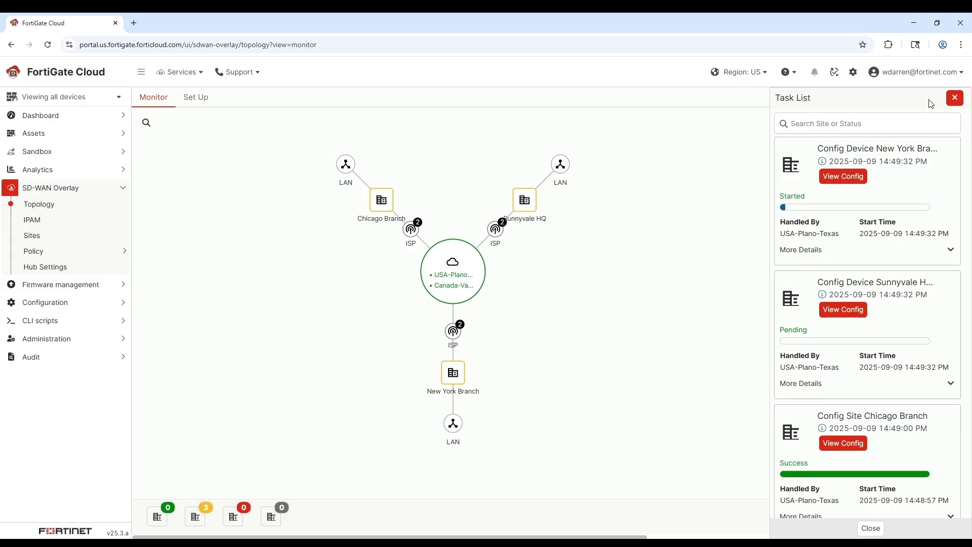
pyautogui.click(957, 100)
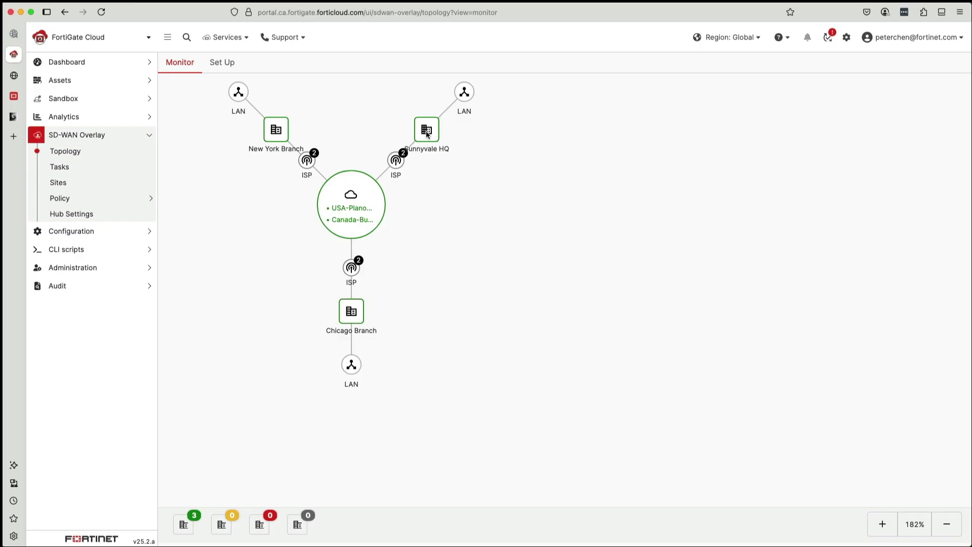
# - Review Sunnyvale HQ's Overlays, Performance and Site Details, then ping 172.16.1.2 from the branch terminal
pyautogui.click(426, 131)
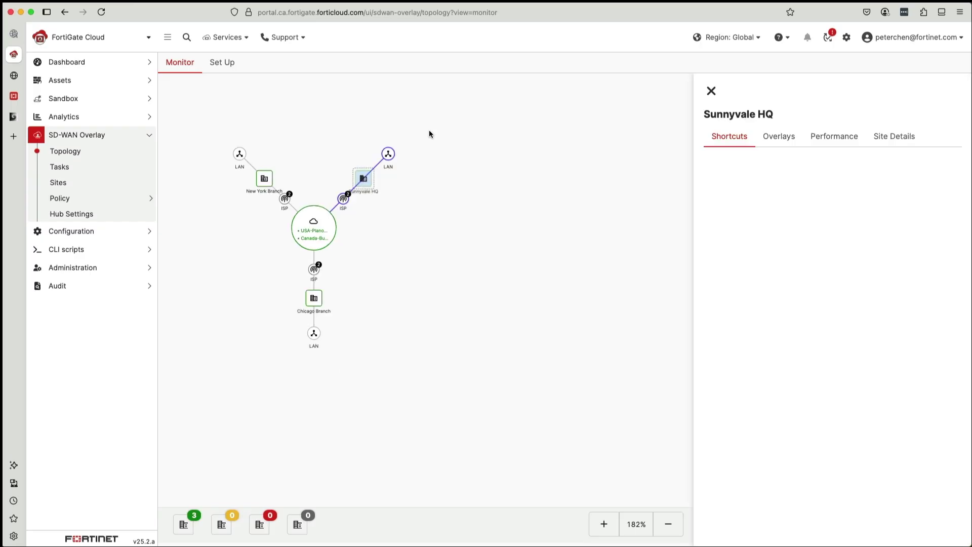
pyautogui.click(778, 137)
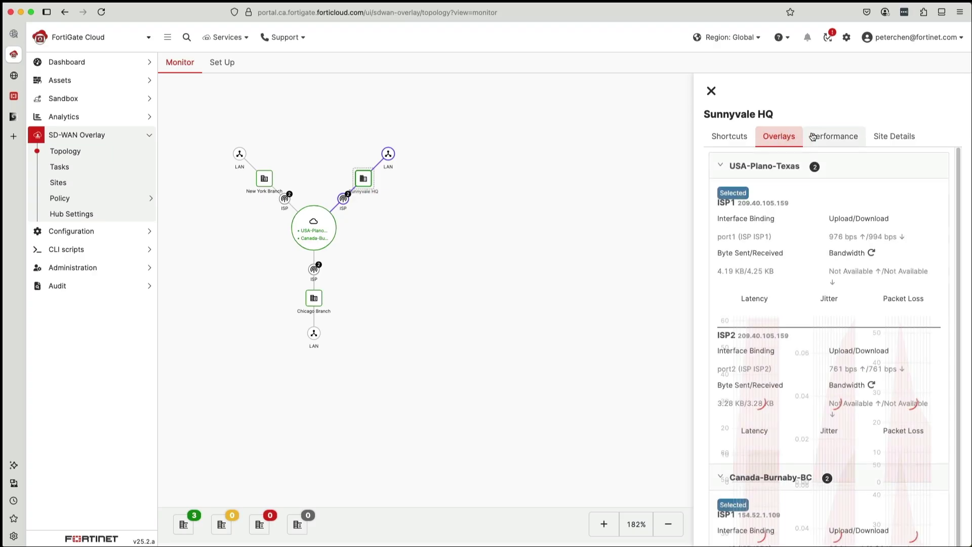
pyautogui.click(842, 140)
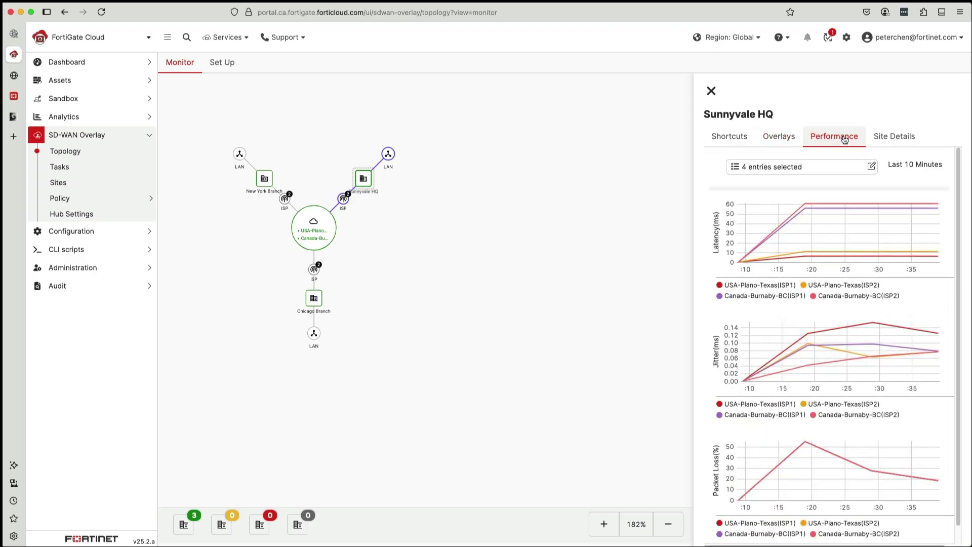
pyautogui.click(871, 139)
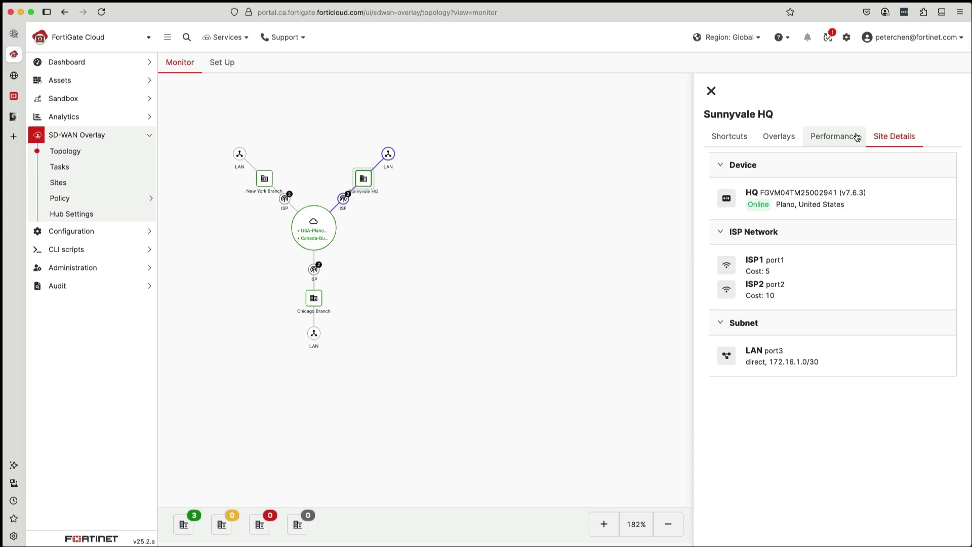
pyautogui.click(858, 138)
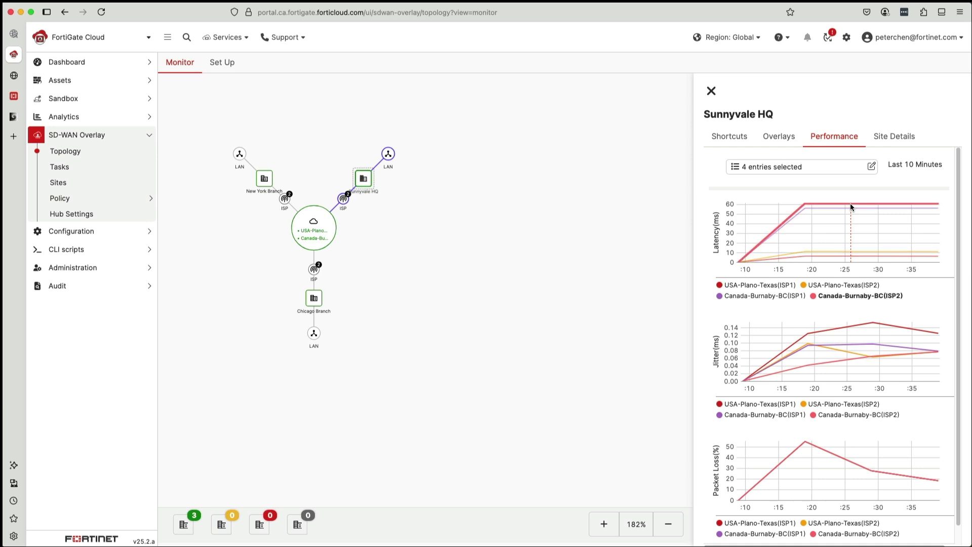
pyautogui.click(710, 91)
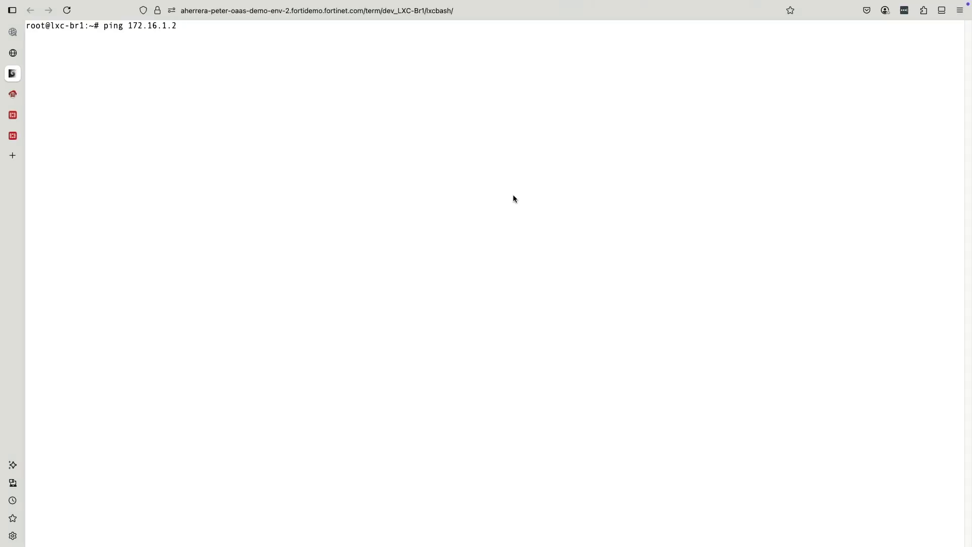
pyautogui.press('Return')
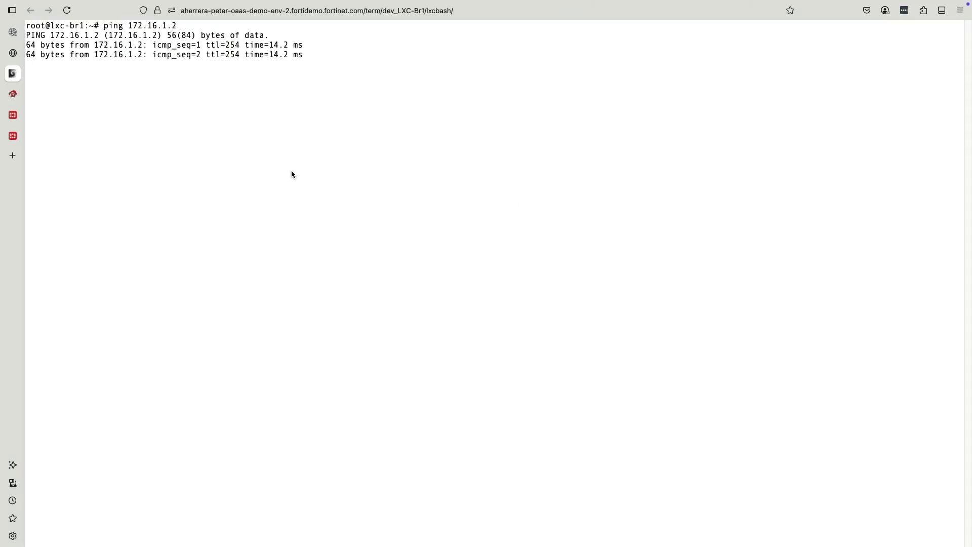
# - Return to the FortiGate Cloud SD-WAN topology and open the overlay Policy and Addresses lists
pyautogui.click(16, 96)
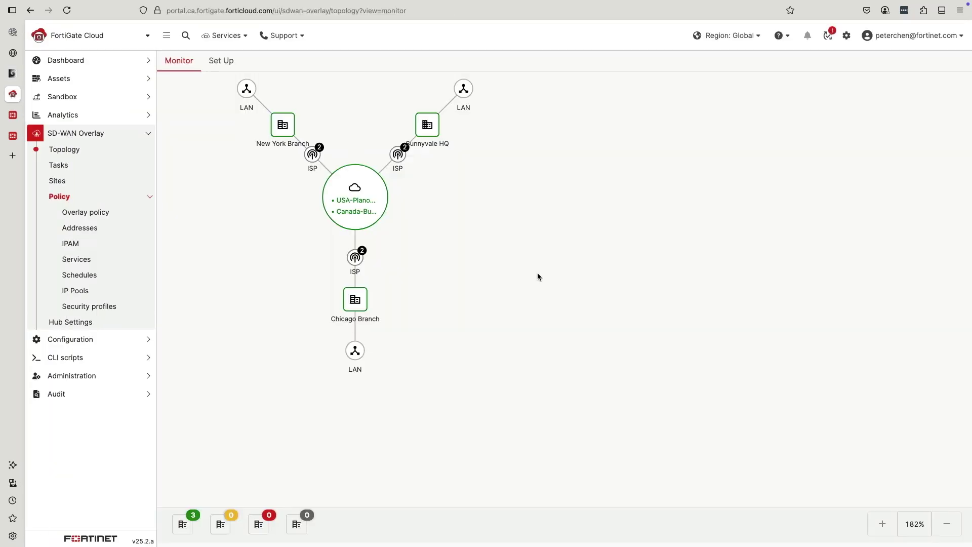
pyautogui.click(76, 150)
pyautogui.click(424, 129)
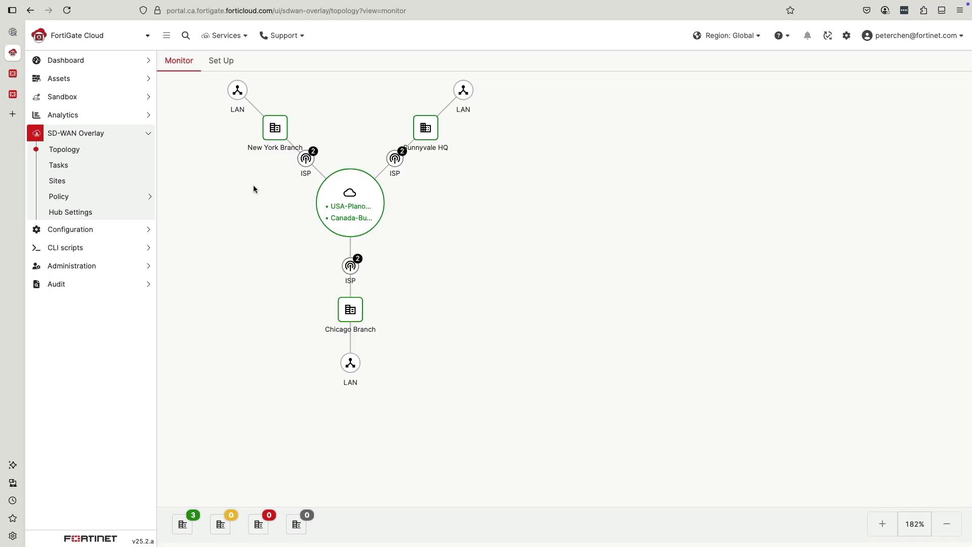
pyautogui.click(145, 197)
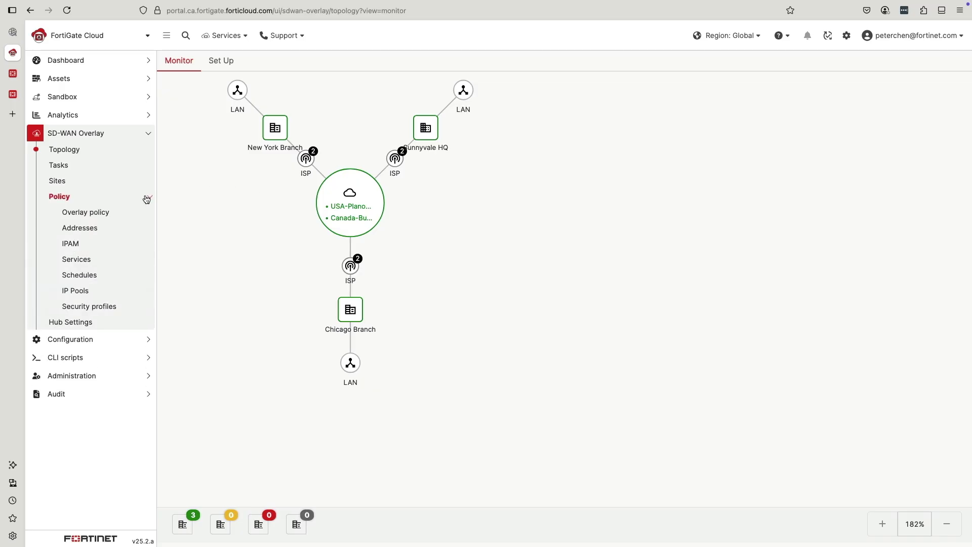
pyautogui.click(117, 213)
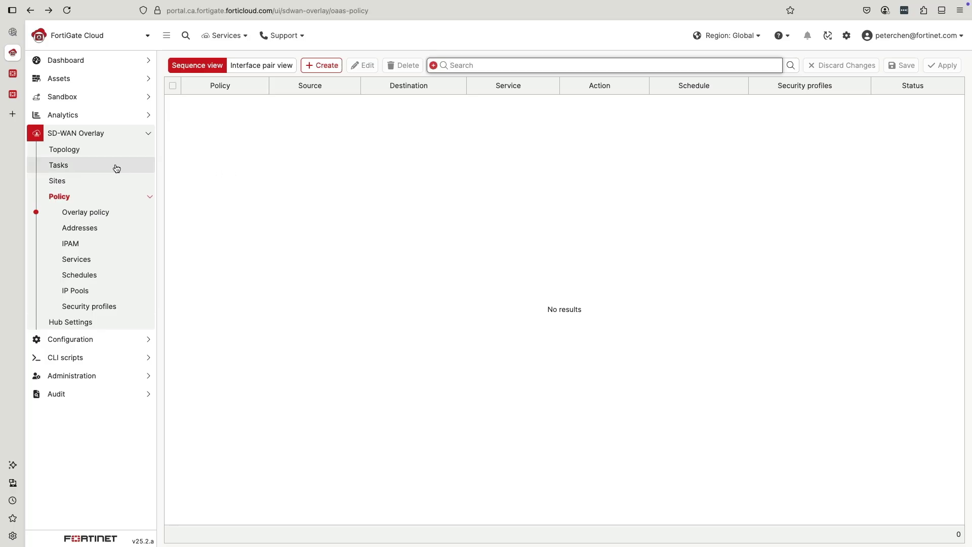
pyautogui.click(87, 228)
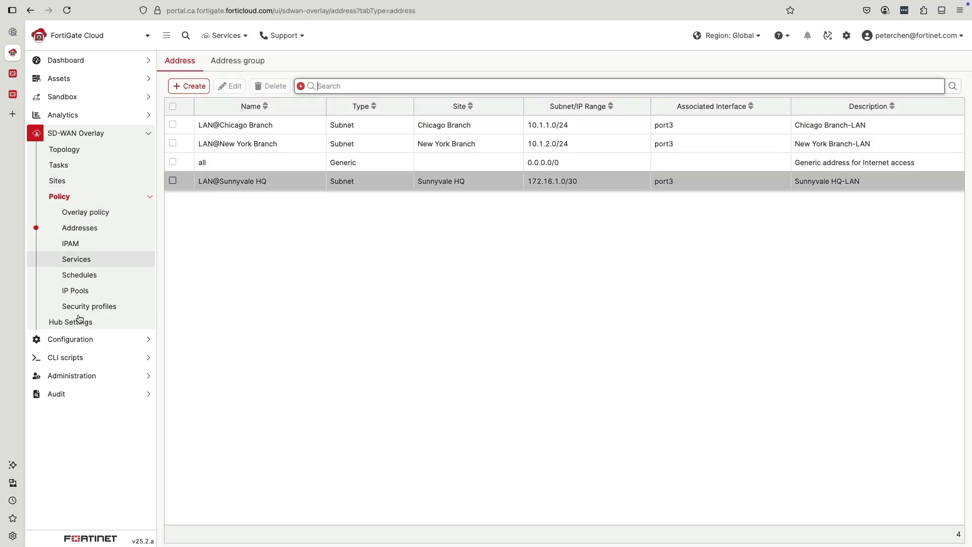
# - Browse overlay Services and Security profiles (web filter, application control, IPS, signatures), then revisit Addresses
pyautogui.click(94, 262)
pyautogui.scroll(-5, 920, 132)
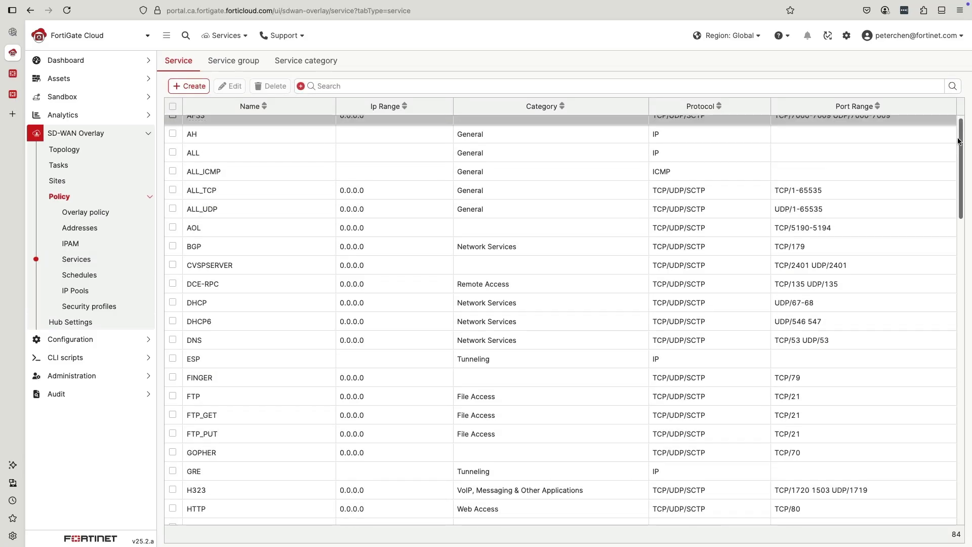
pyautogui.click(121, 310)
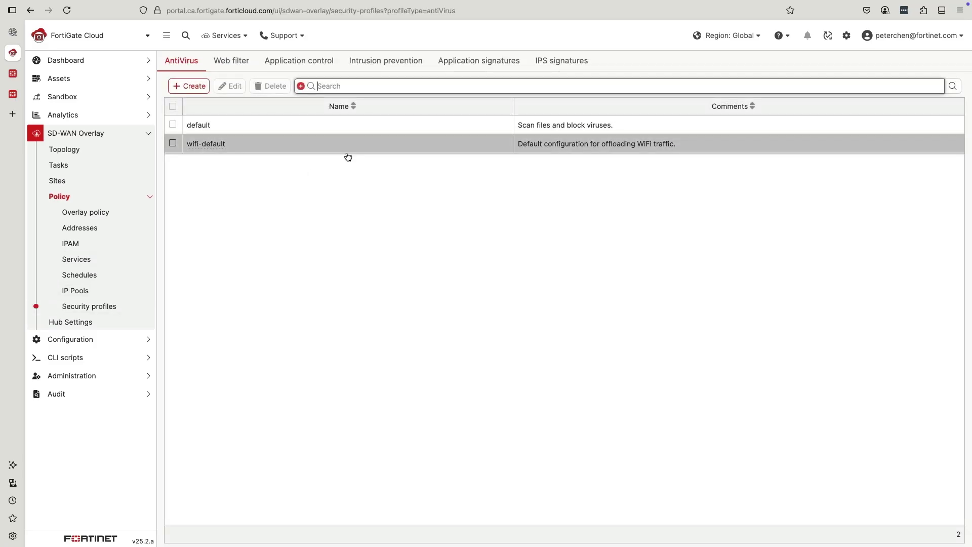
pyautogui.click(234, 63)
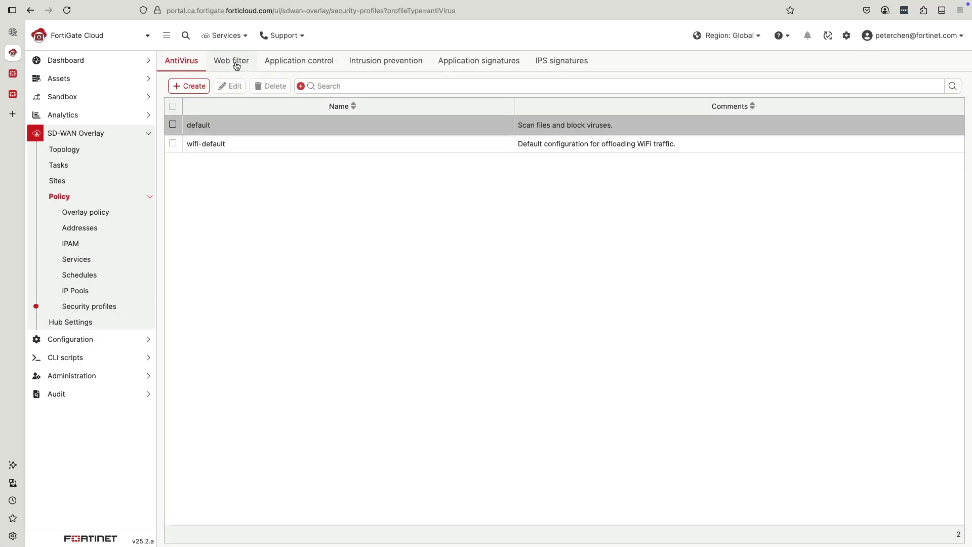
pyautogui.click(305, 65)
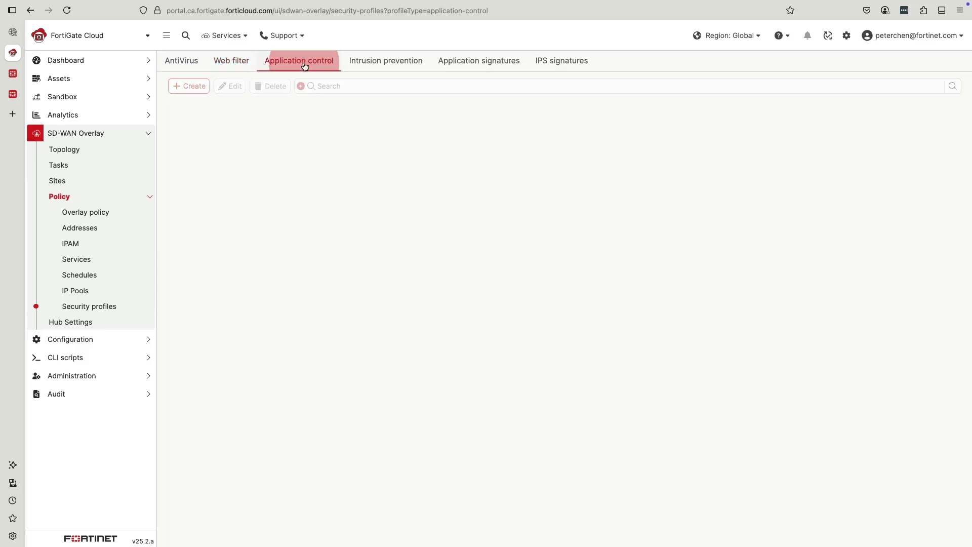
pyautogui.click(390, 64)
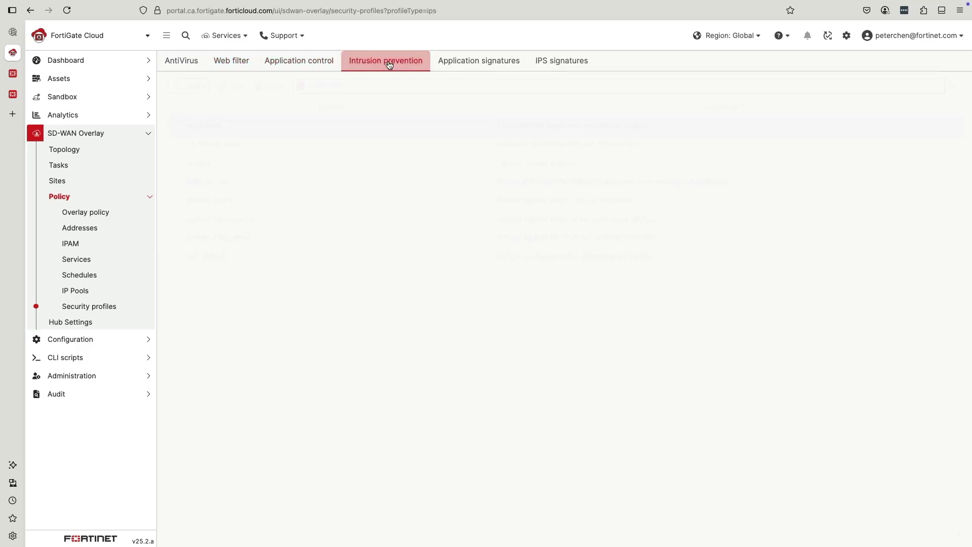
pyautogui.click(450, 66)
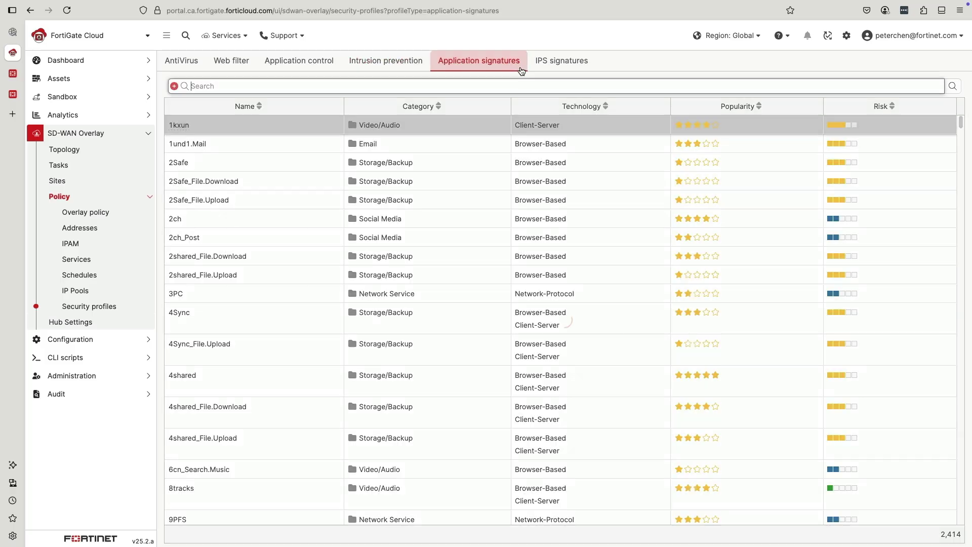
pyautogui.click(582, 68)
pyautogui.moveTo(961, 122); pyautogui.dragTo(961, 133)
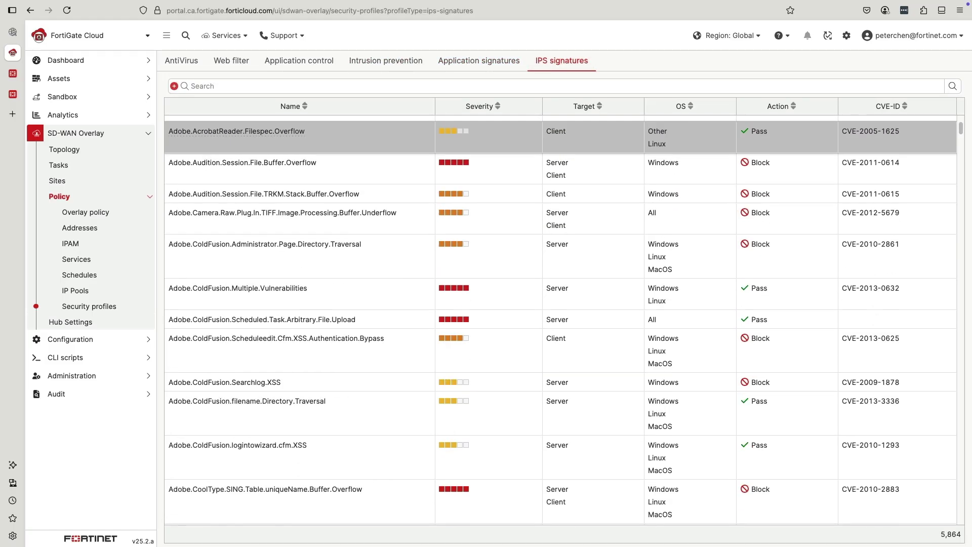
pyautogui.click(94, 232)
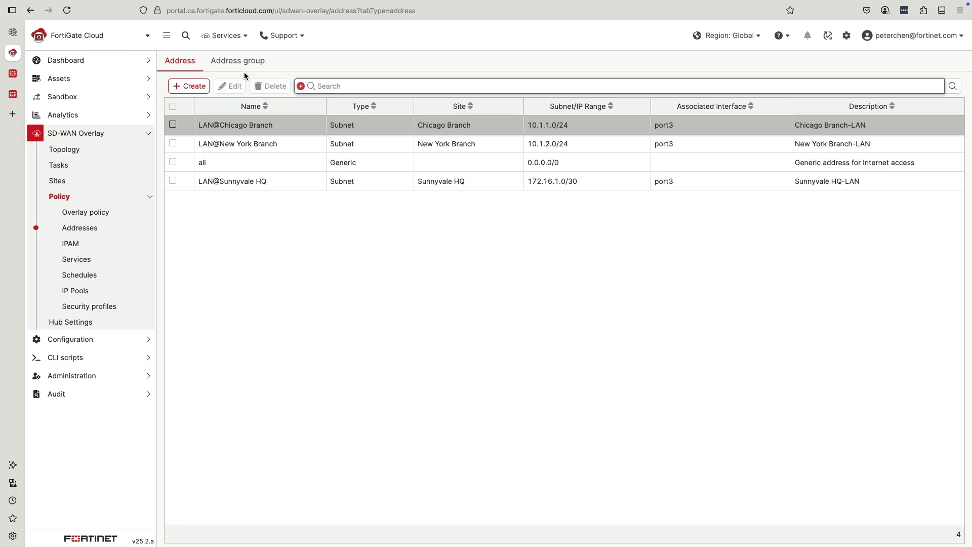
# - Create address group ALL_LAN with LAN@Chicago Branch, LAN@New York Branch and LAN@Sunnyvale HQ
pyautogui.click(244, 63)
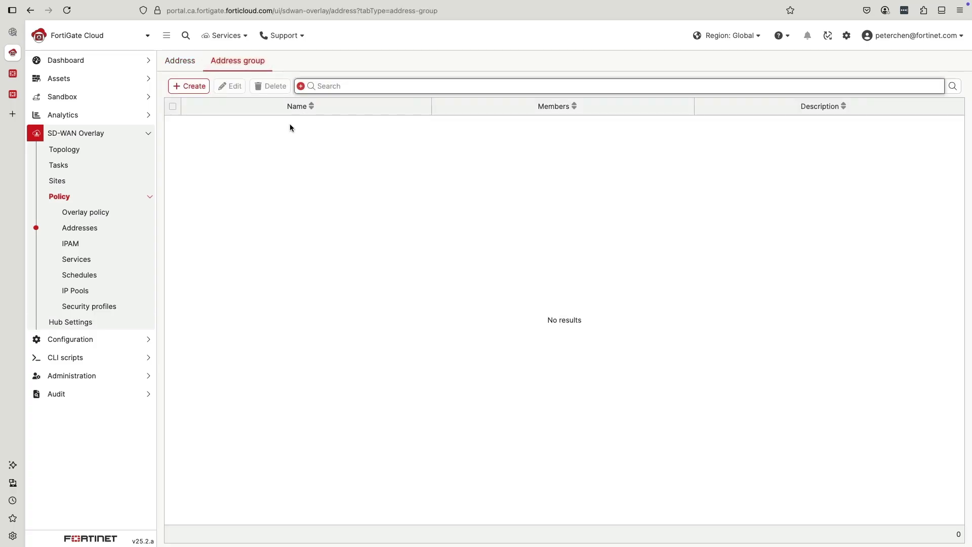
pyautogui.click(189, 87)
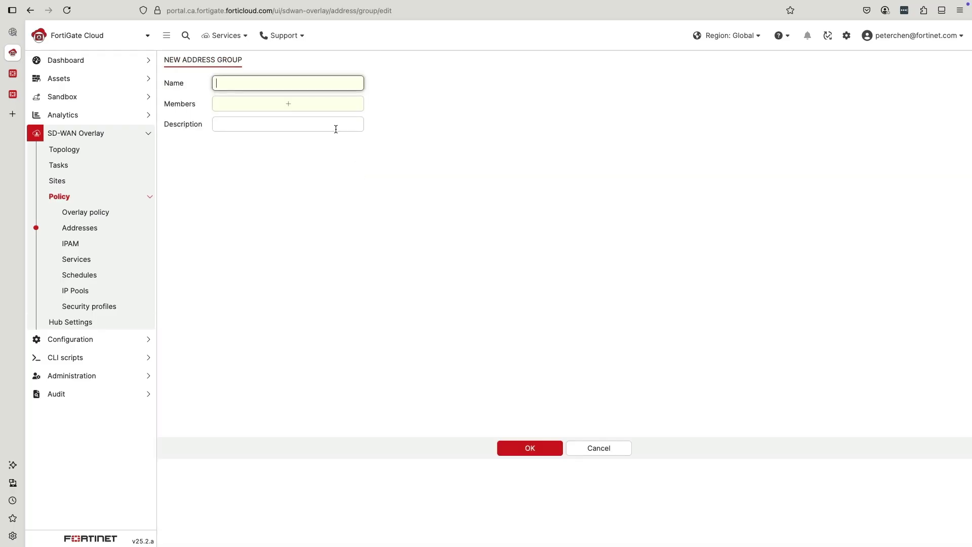
pyautogui.write('ALL_LAN')
pyautogui.click(276, 105)
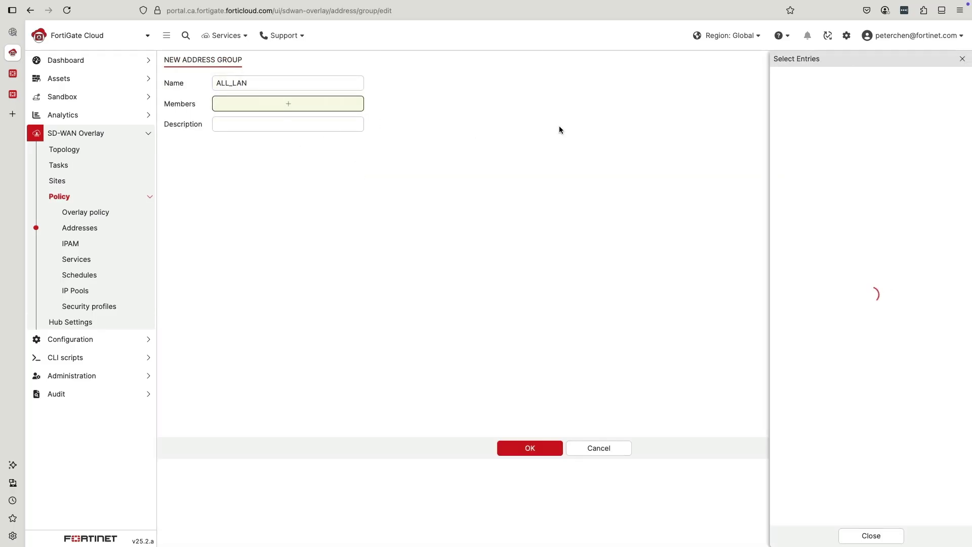
pyautogui.click(812, 115)
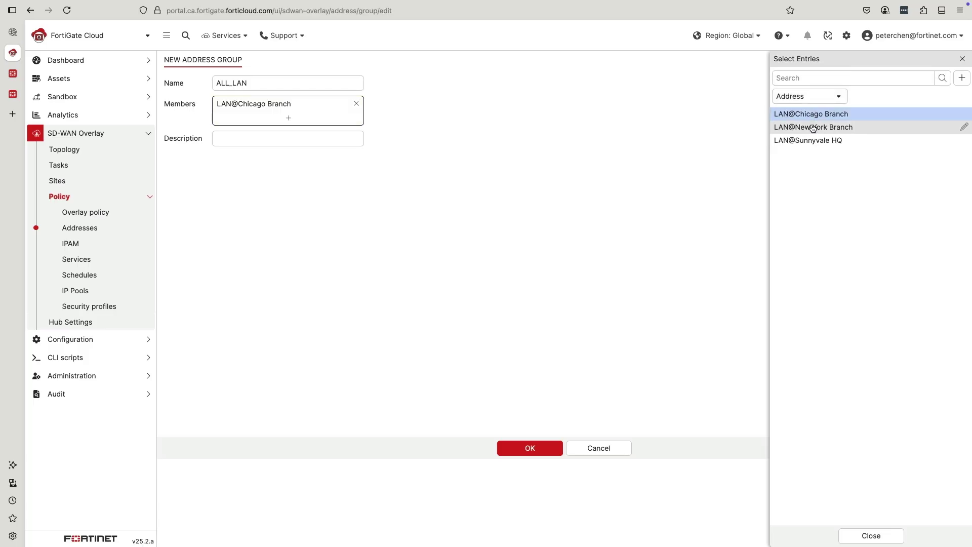
pyautogui.click(813, 128)
pyautogui.click(816, 141)
pyautogui.click(865, 535)
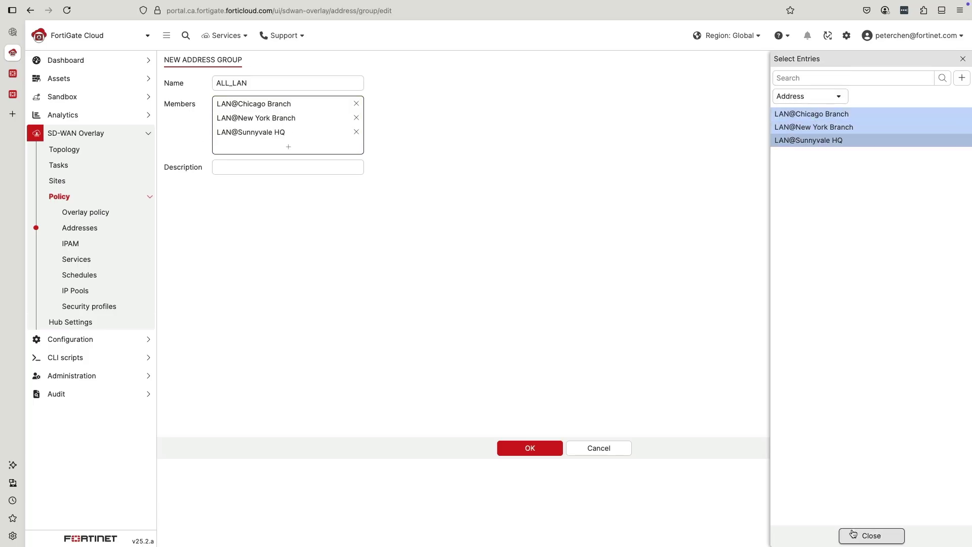
pyautogui.click(510, 447)
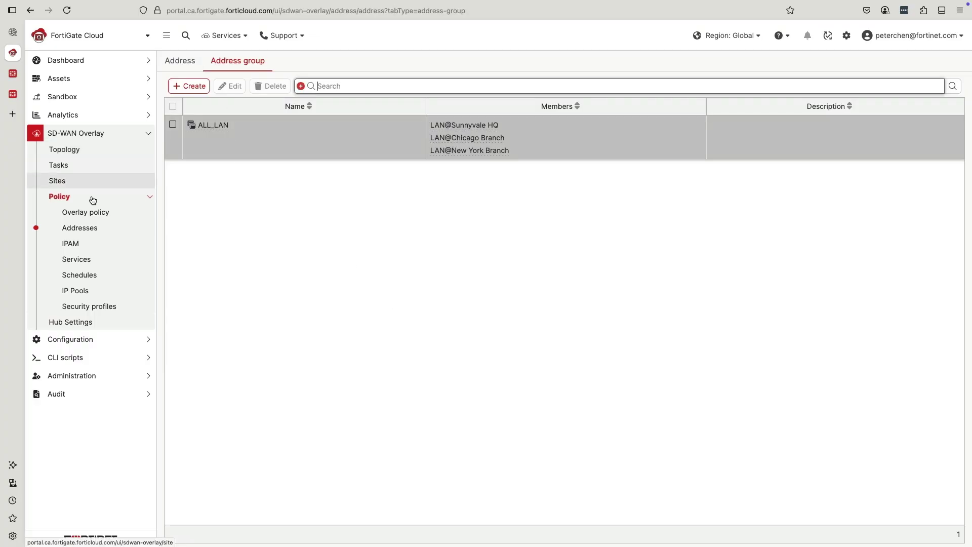
pyautogui.click(88, 213)
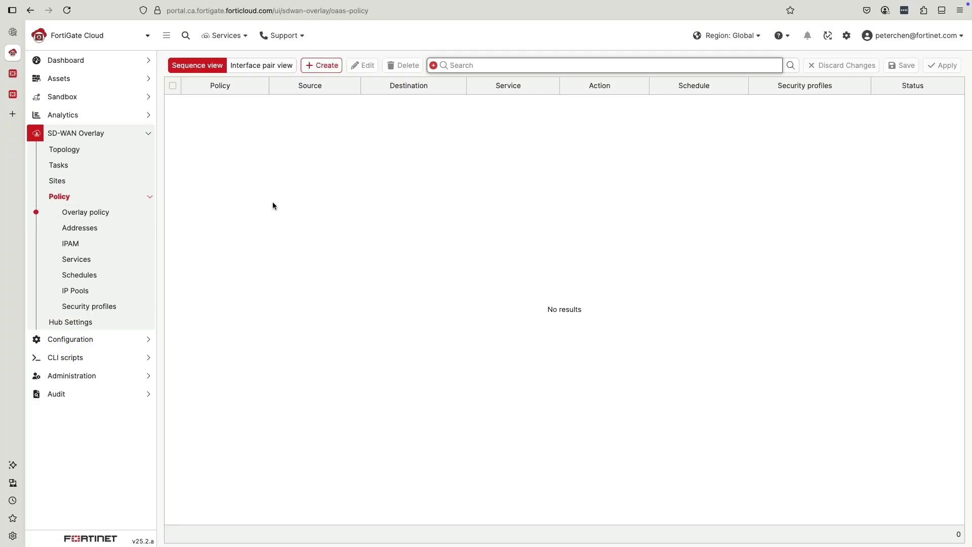
# - Start overlay policy ALLOW_ALL_LAN with address group ALL_LAN as both source and destination
pyautogui.click(322, 65)
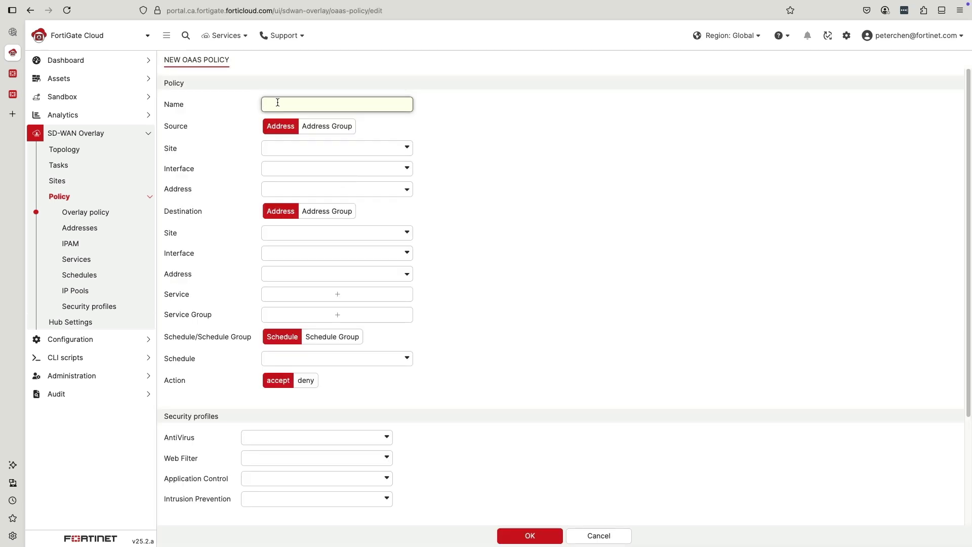
pyautogui.write('ALLOW_ALL_LAN')
pyautogui.click(326, 126)
pyautogui.click(360, 148)
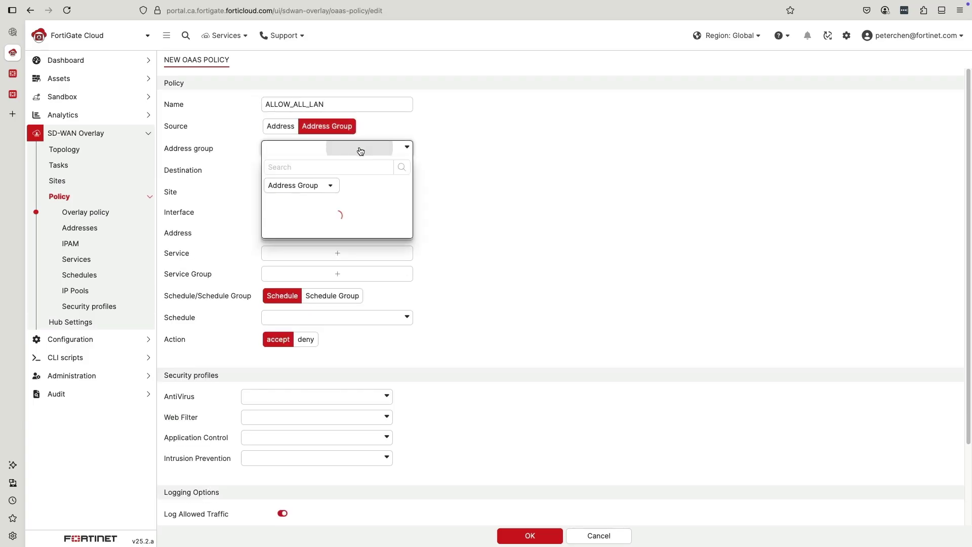
pyautogui.click(304, 203)
pyautogui.click(337, 171)
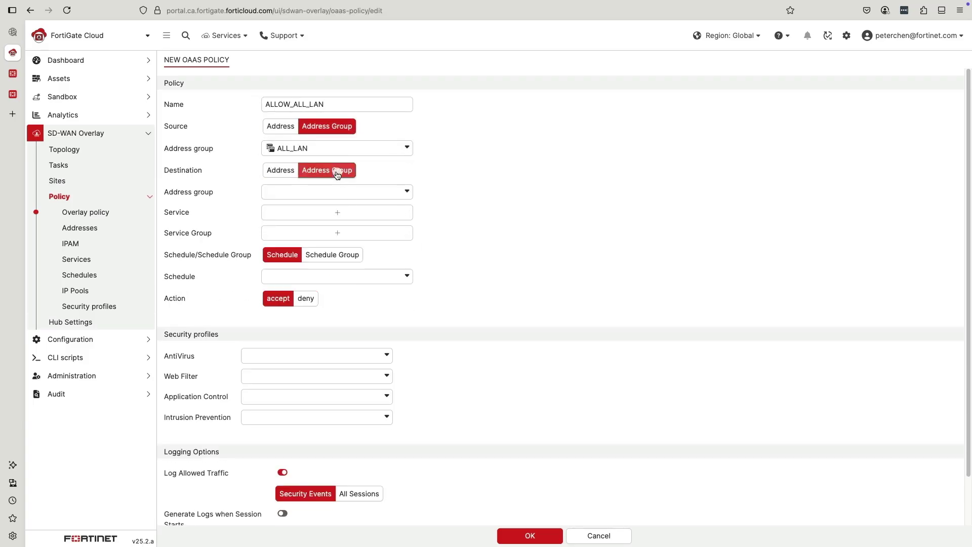
pyautogui.click(340, 191)
pyautogui.click(297, 247)
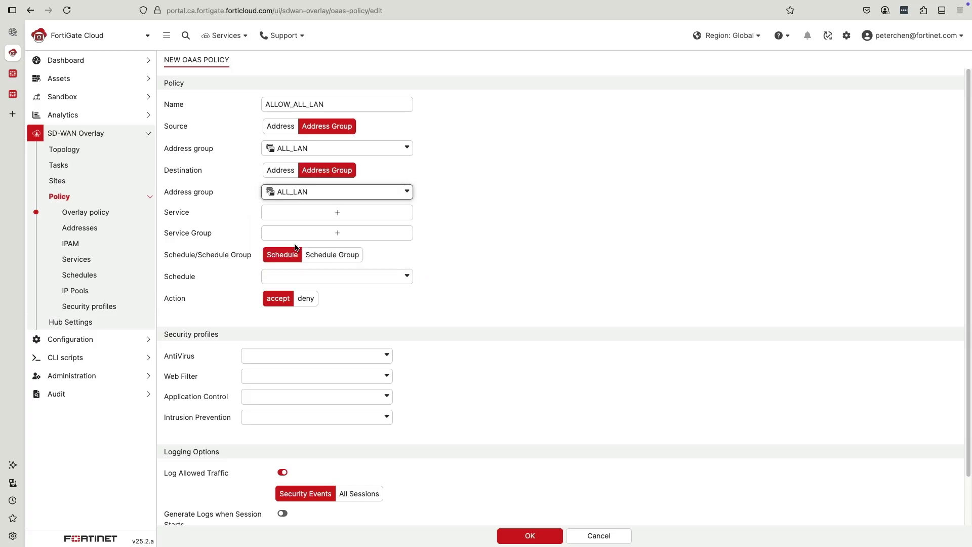
# - Give the policy service ALL, schedule always and IPS profile all_default, then create it
pyautogui.click(358, 216)
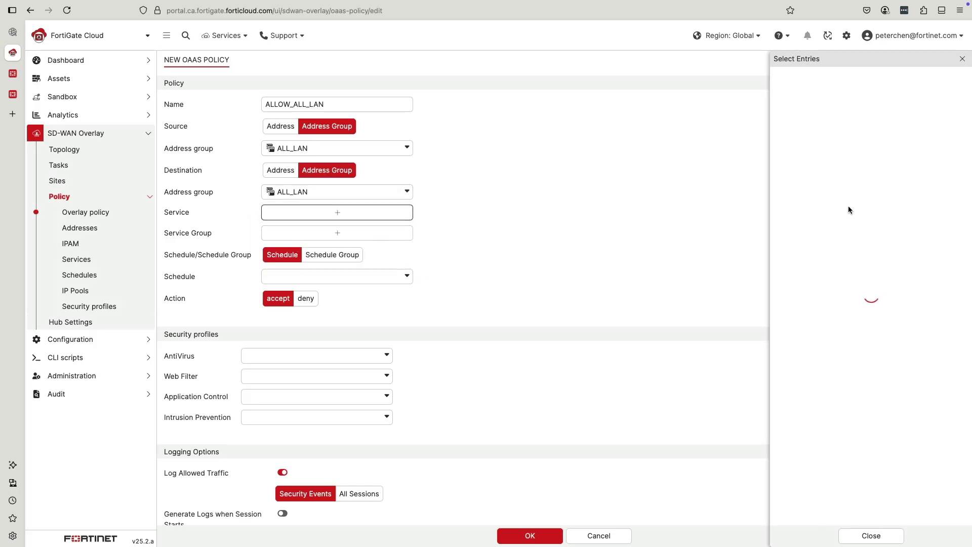
pyautogui.click(800, 140)
pyautogui.click(563, 214)
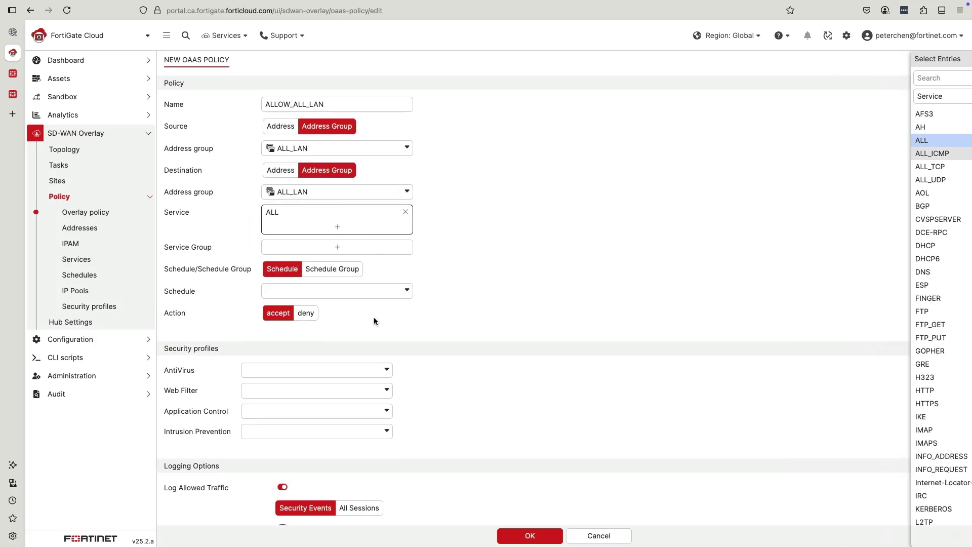
pyautogui.click(339, 299)
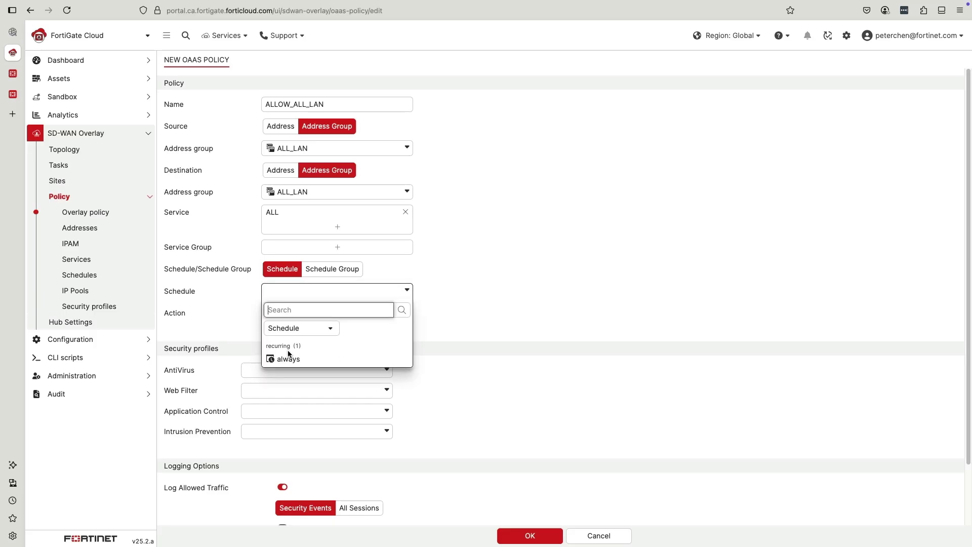
pyautogui.click(288, 361)
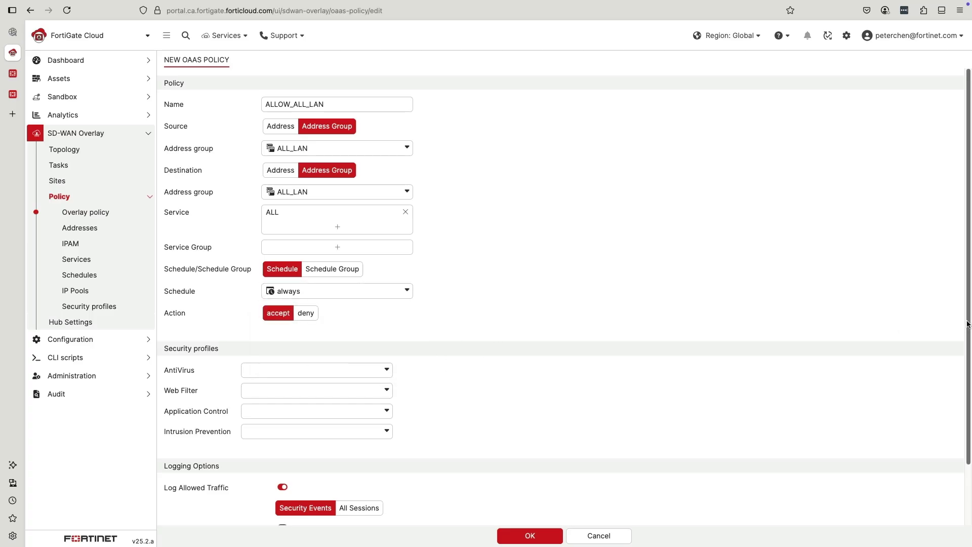
pyautogui.scroll(-1, 949, 354)
pyautogui.scroll(-2, 949, 354)
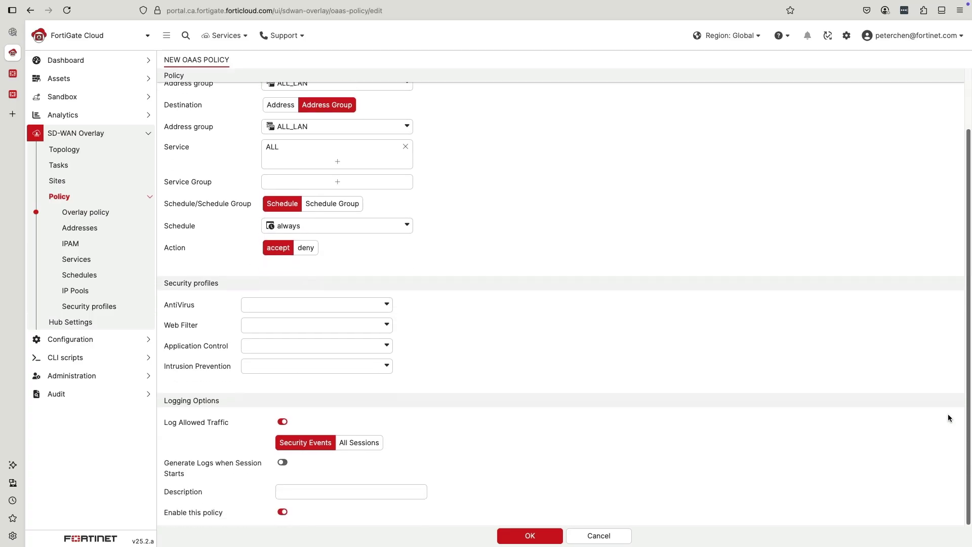
pyautogui.click(387, 368)
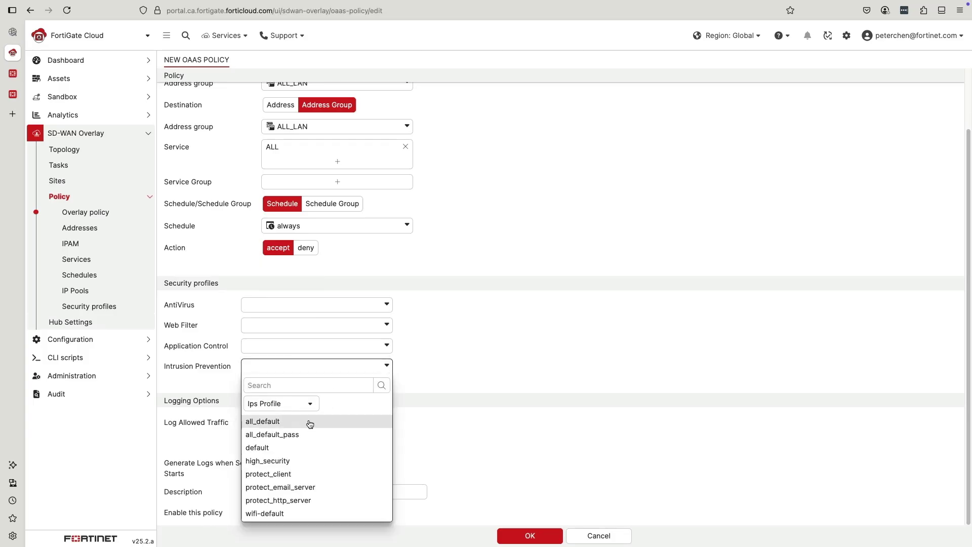
pyautogui.click(308, 423)
pyautogui.click(598, 391)
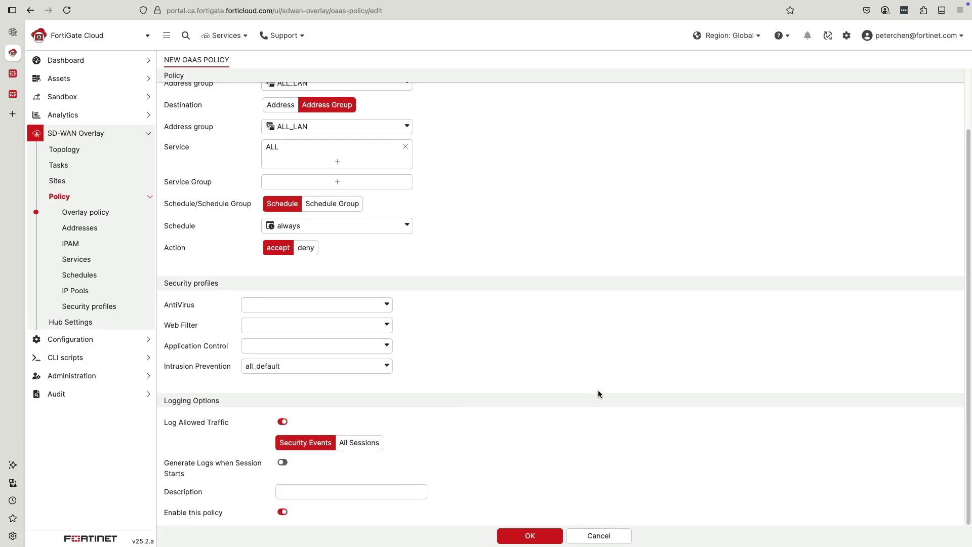
pyautogui.click(538, 536)
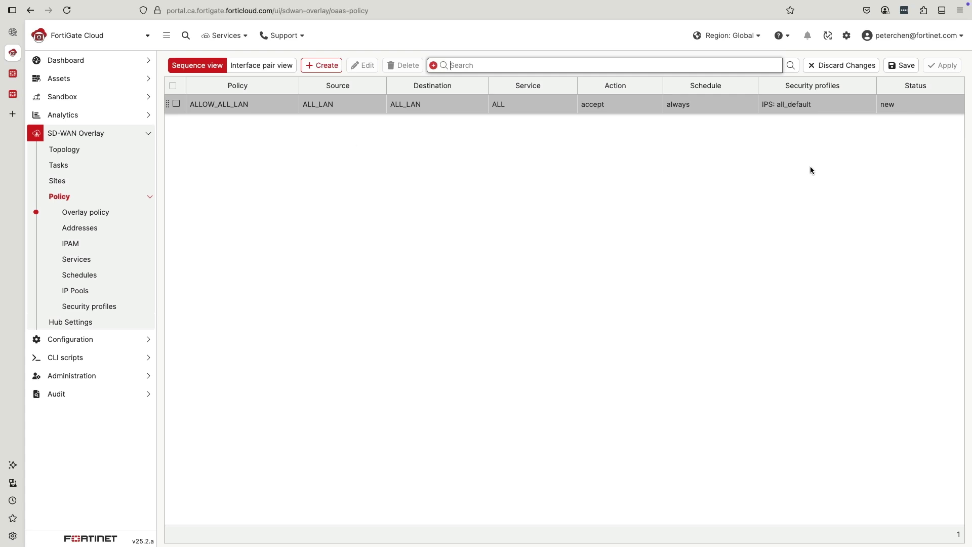
# - Save and apply the ALLOW_ALL_LAN overlay policy so its status becomes synced
pyautogui.click(903, 74)
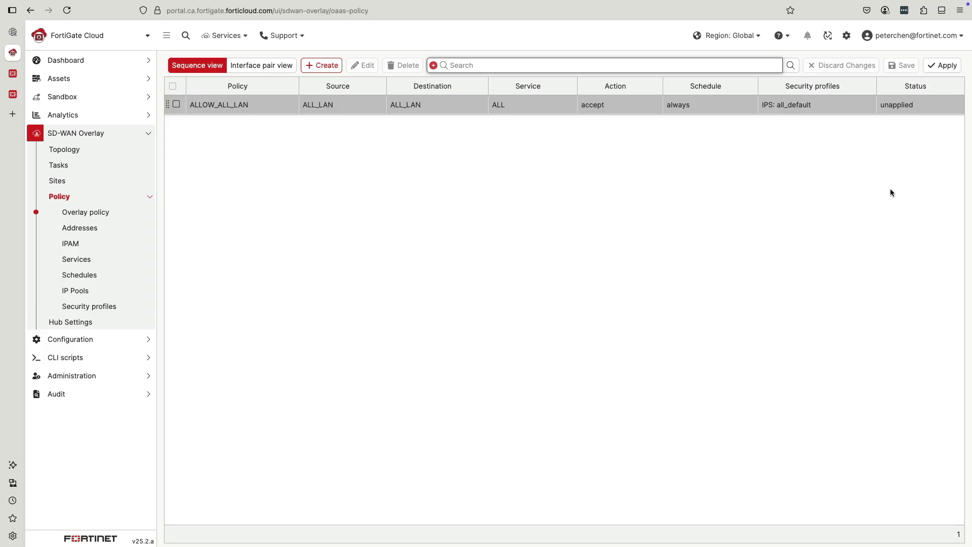
pyautogui.click(944, 68)
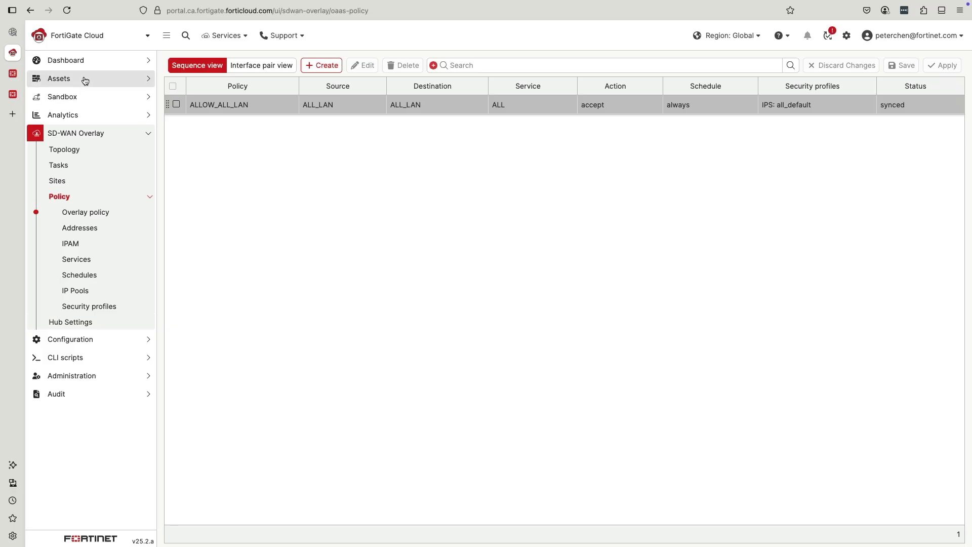
pyautogui.click(20, 94)
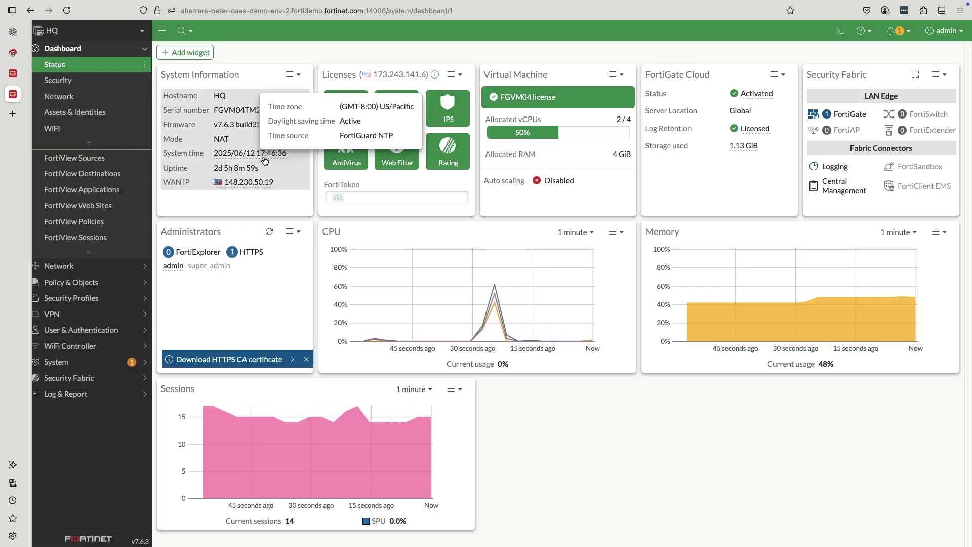
# - Open the HQ FortiGate's Firewall Policy list to check the pushed oaas_ALLOW_ALL_LAN rules
pyautogui.click(88, 282)
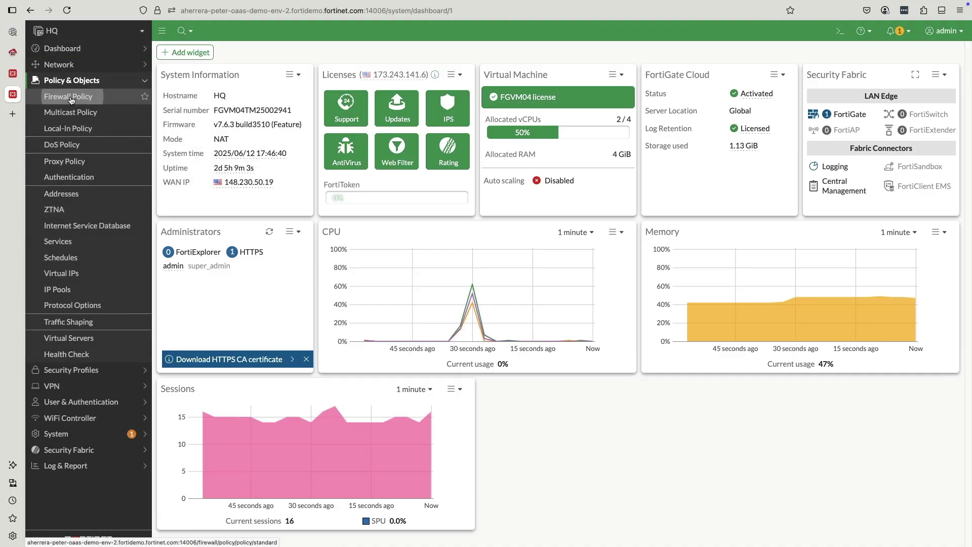
pyautogui.click(70, 97)
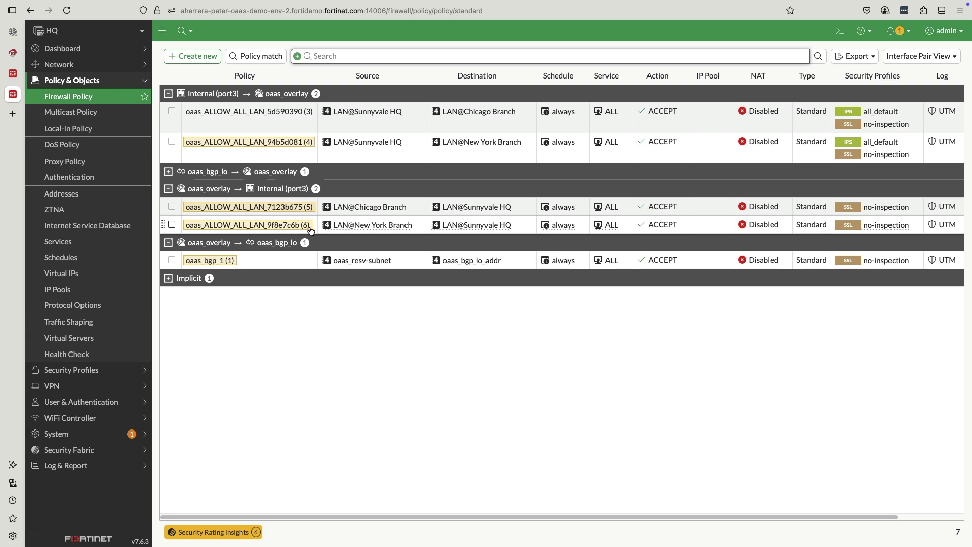
pyautogui.moveTo(383, 223)
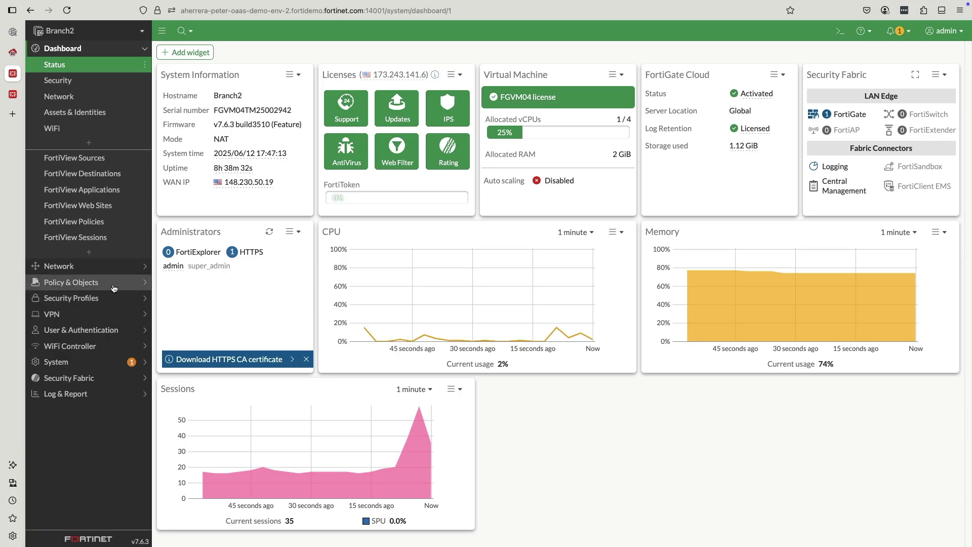
# - Open Branch2's Firewall Policy list and inspect its oaas_ALLOW_ALL_LAN policies
pyautogui.click(71, 282)
pyautogui.click(64, 97)
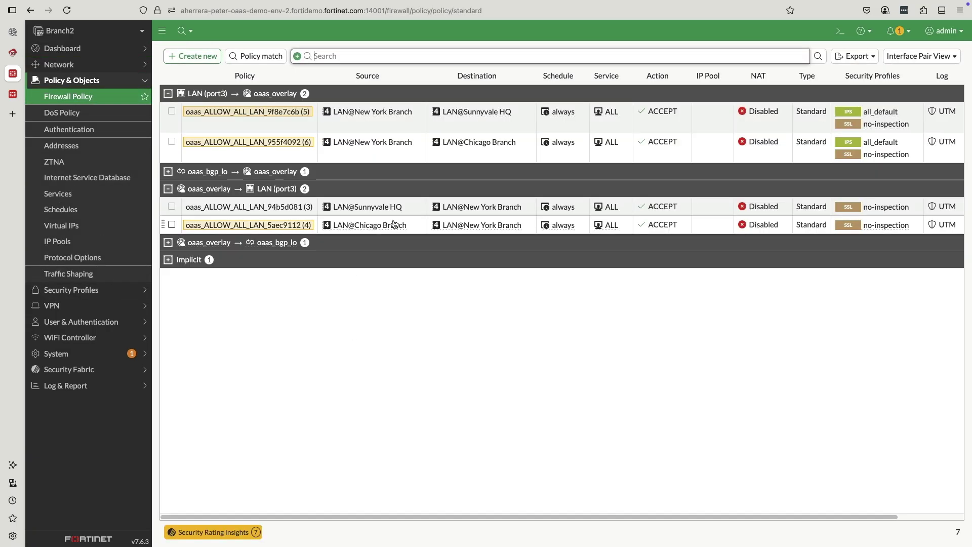
pyautogui.moveTo(456, 144)
pyautogui.moveTo(444, 226)
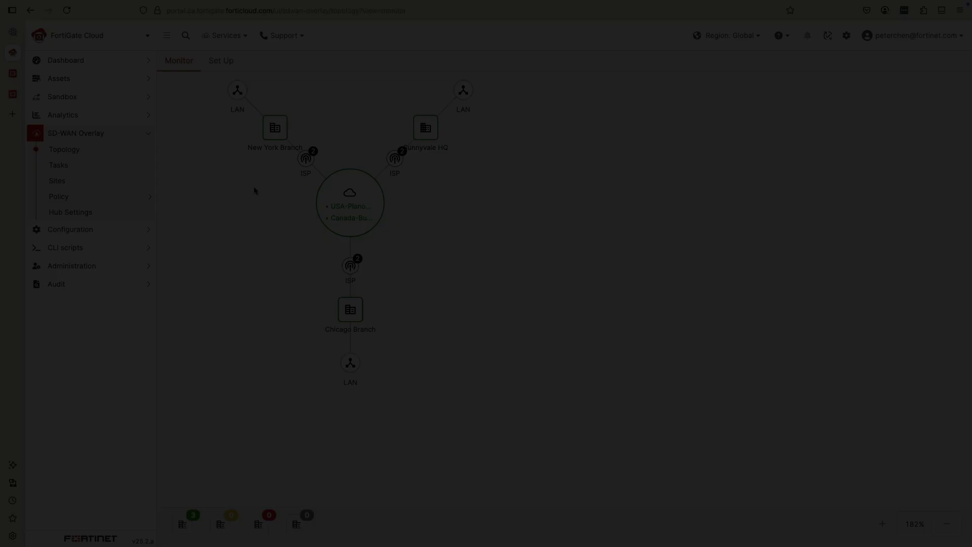